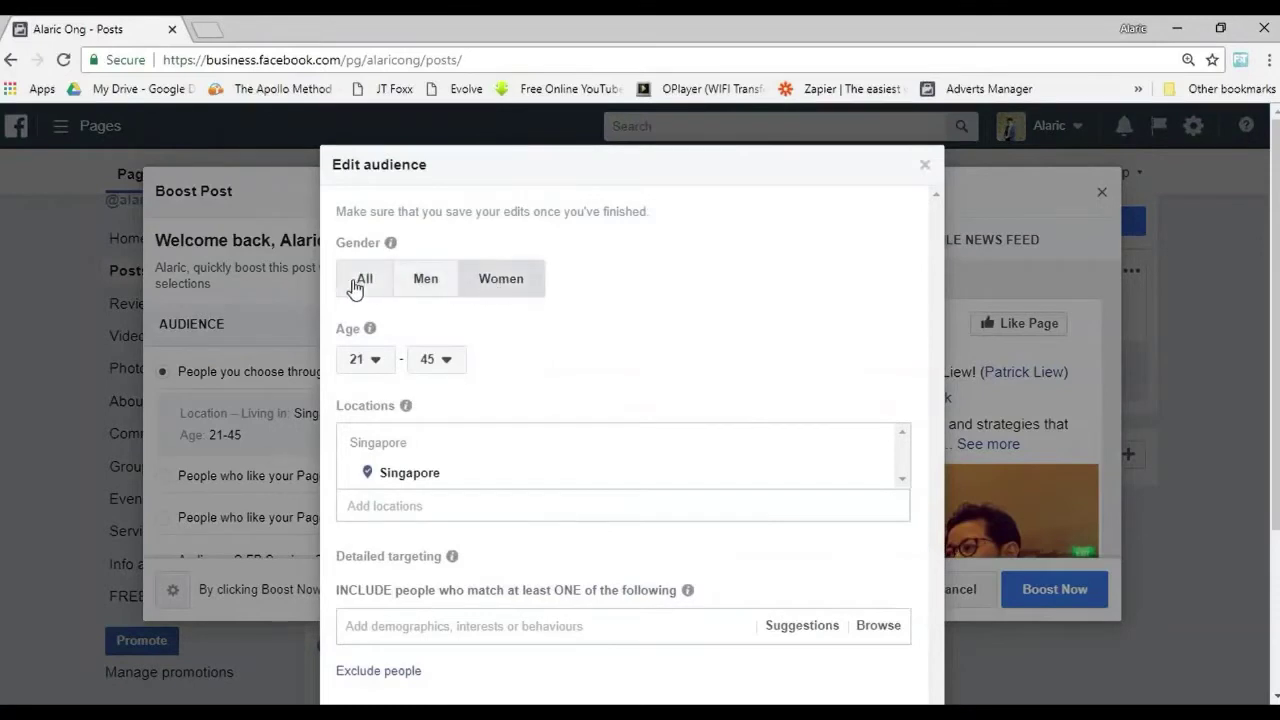
Set the boosted post audience's gender to All and its age range to 13–27
click(364, 279)
click(362, 360)
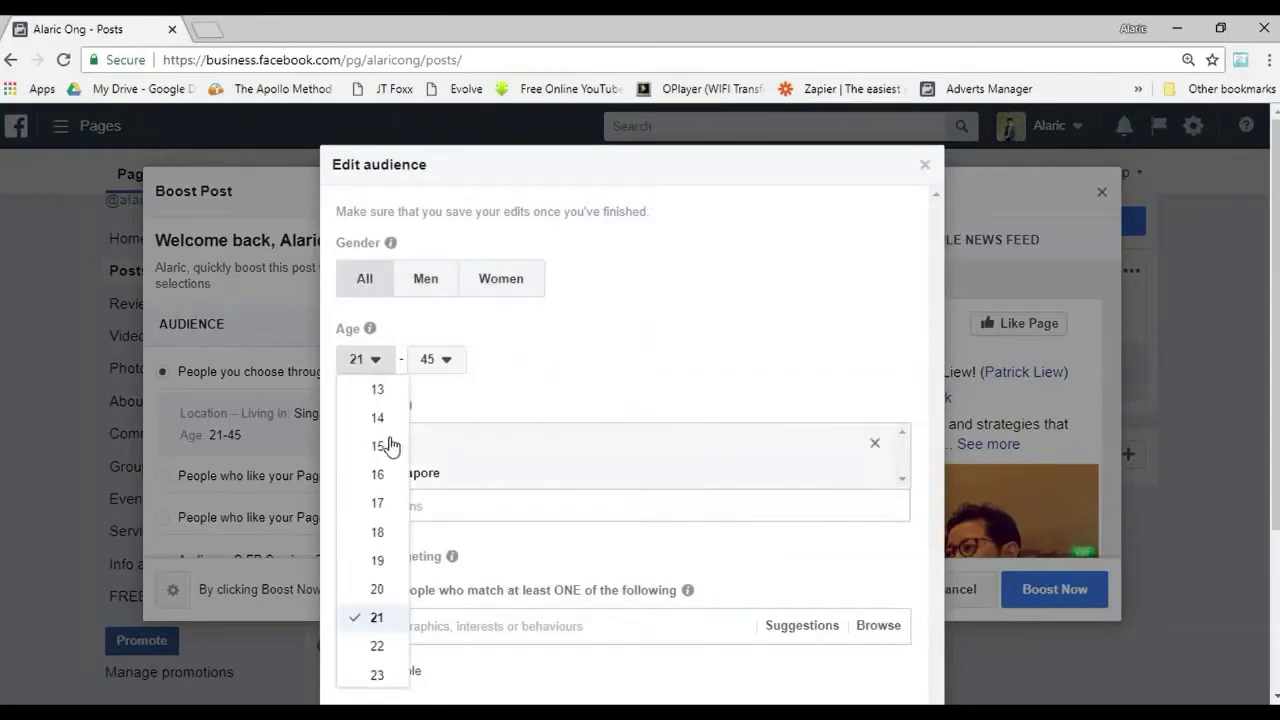
click(374, 390)
click(434, 362)
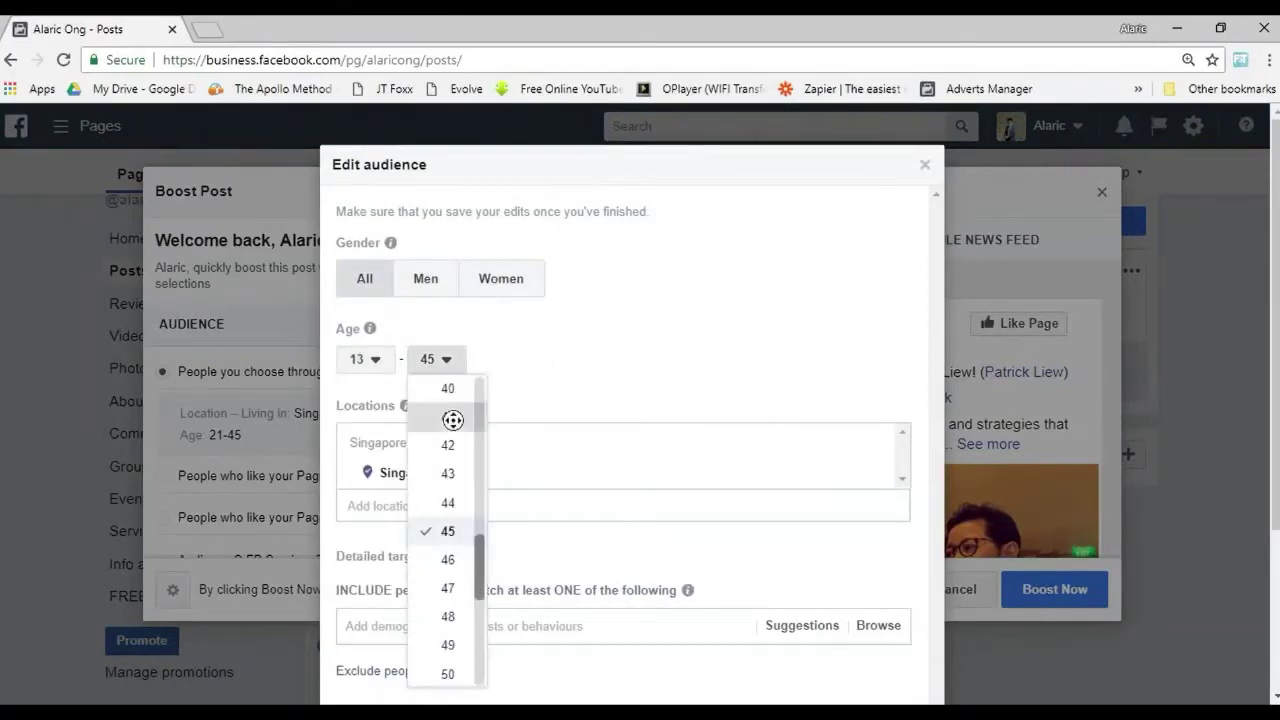
scroll(455, 435, up, 3)
scroll(447, 430, up, 2)
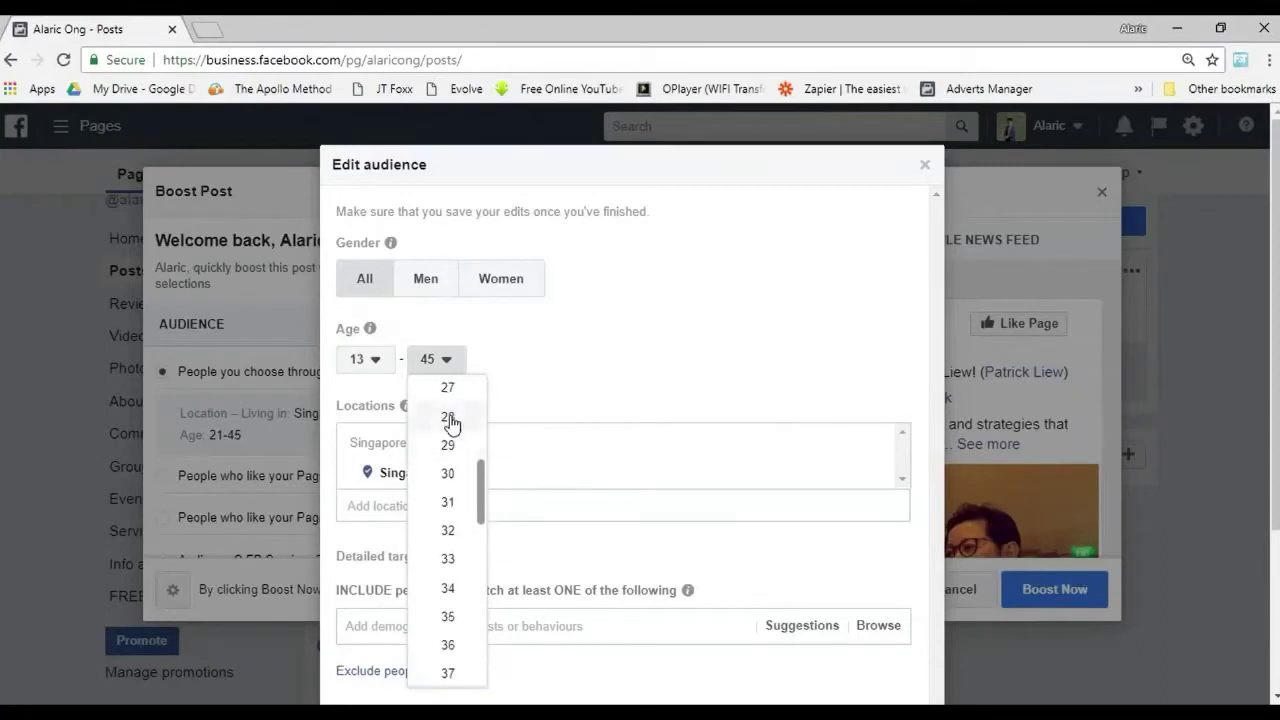
click(448, 392)
Change the audience age range to 21–46
click(362, 359)
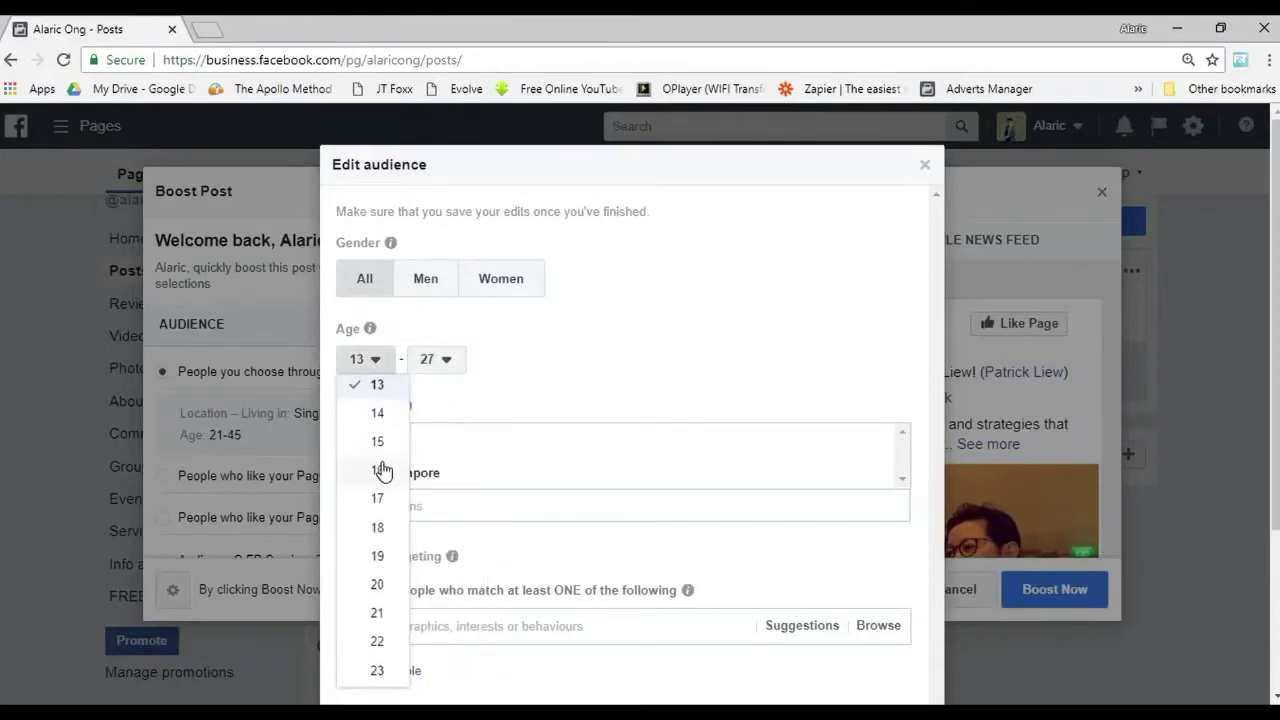
scroll(383, 466, down, 3)
click(378, 428)
click(422, 370)
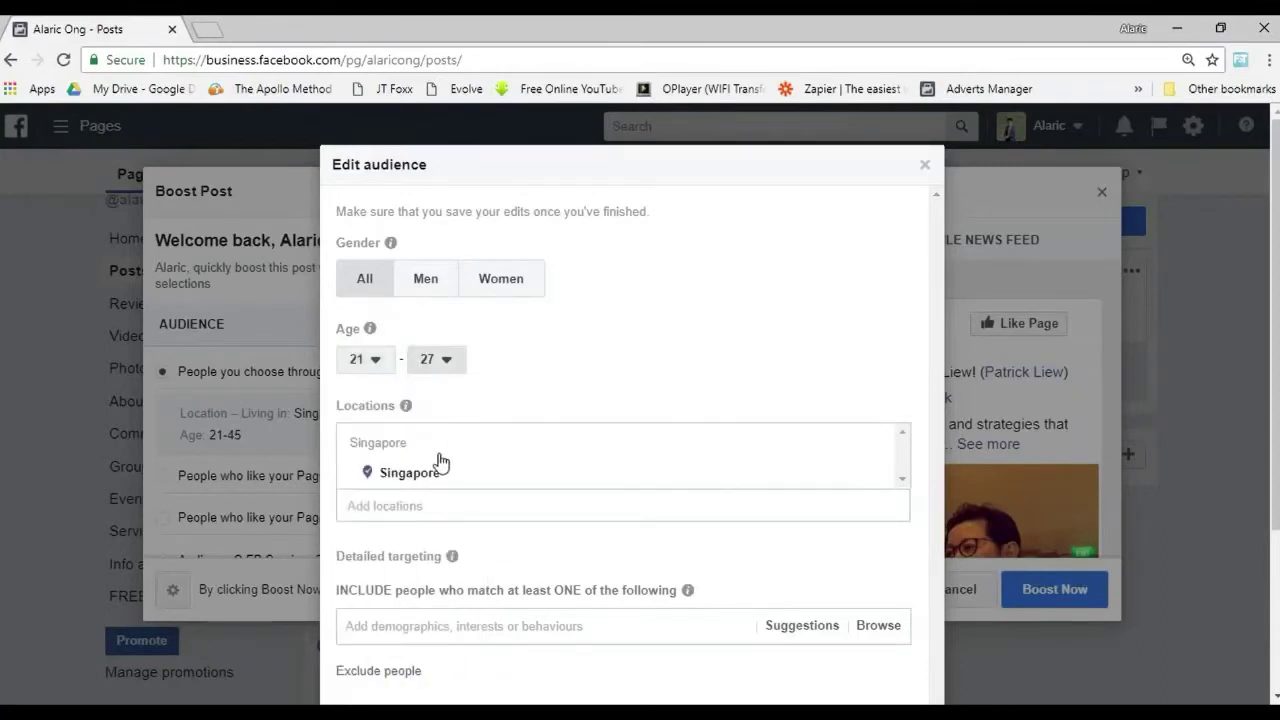
scroll(452, 572, down, 4)
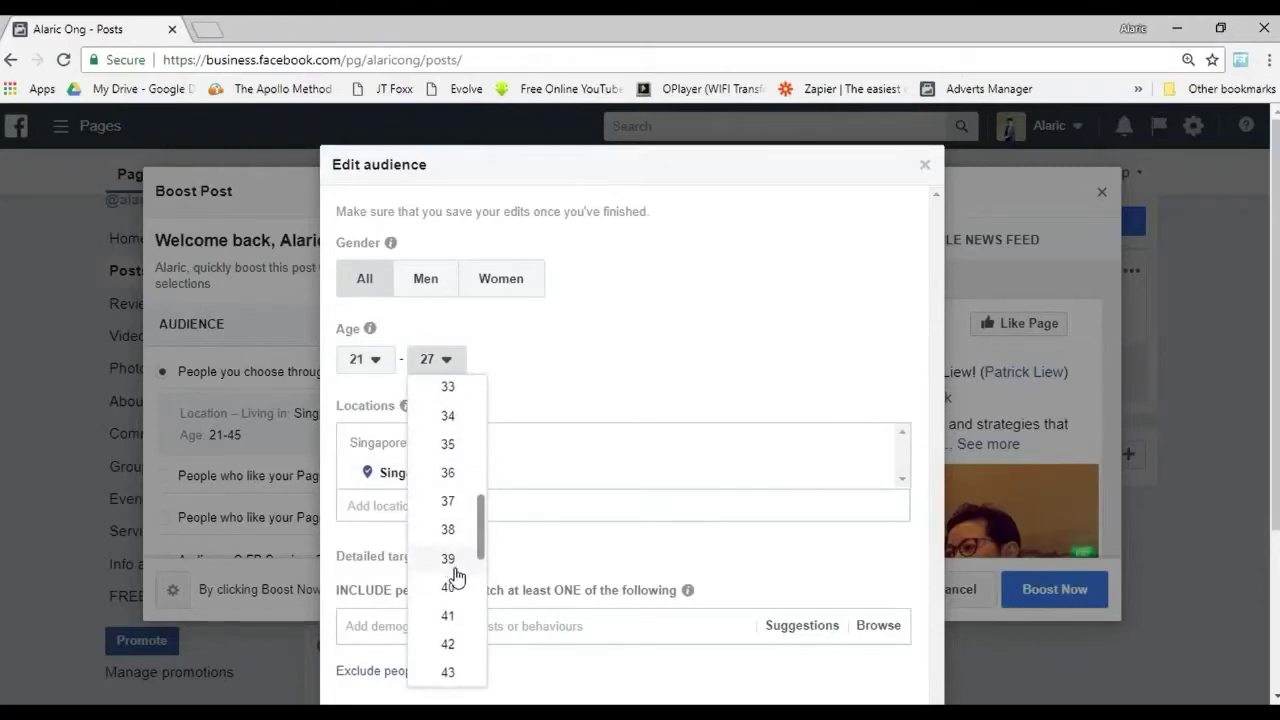
scroll(447, 623, down, 2)
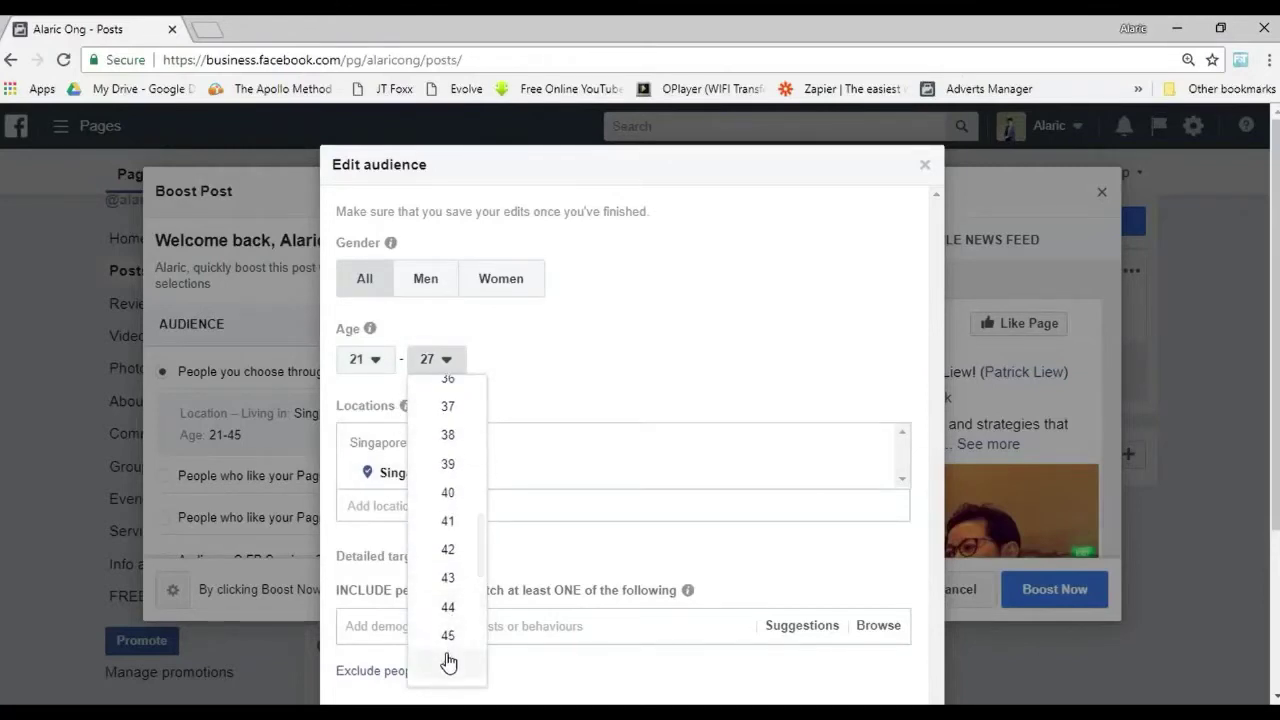
click(448, 663)
Set the audience age range to 50–60
click(369, 362)
scroll(376, 514, down, 2)
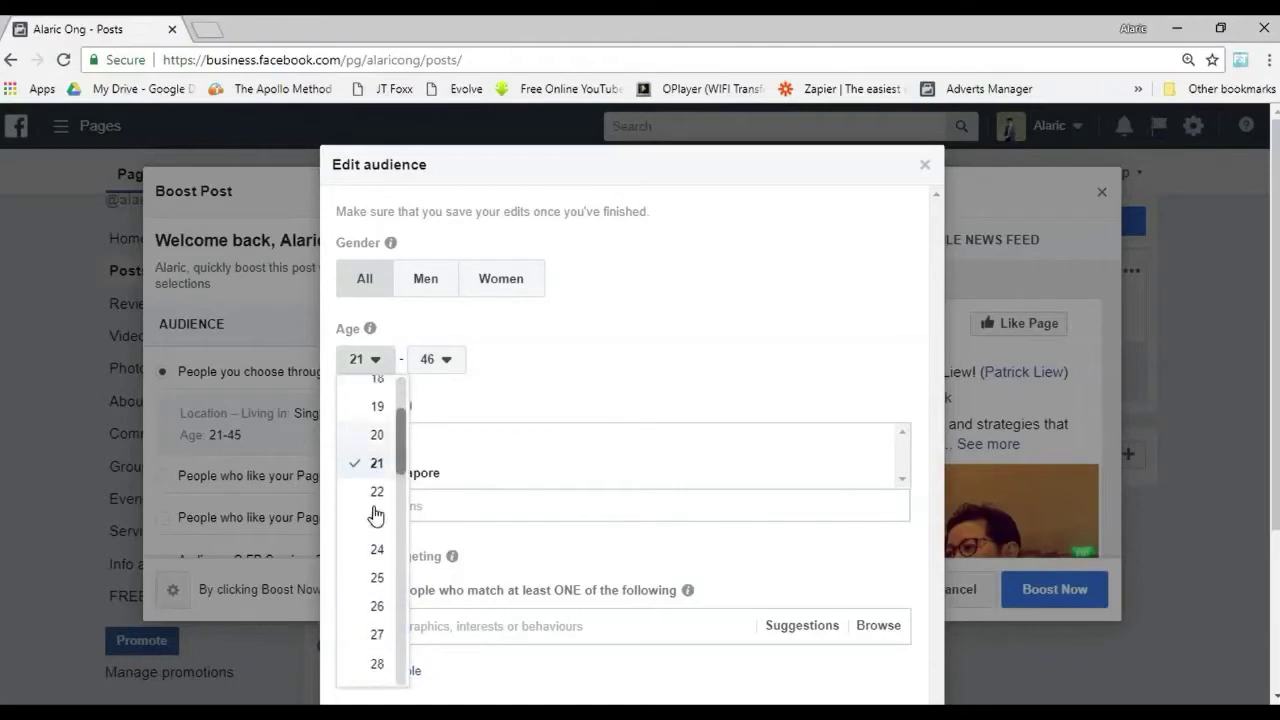
scroll(376, 514, down, 4)
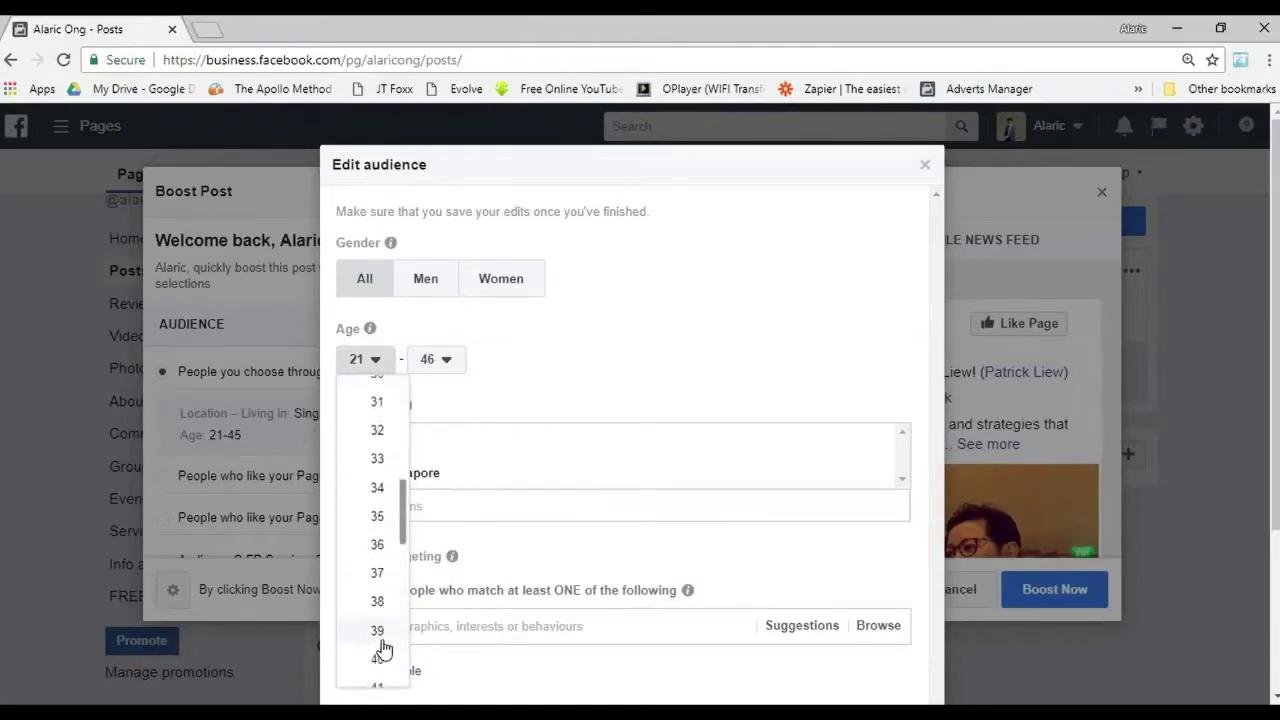
scroll(378, 640, down, 2)
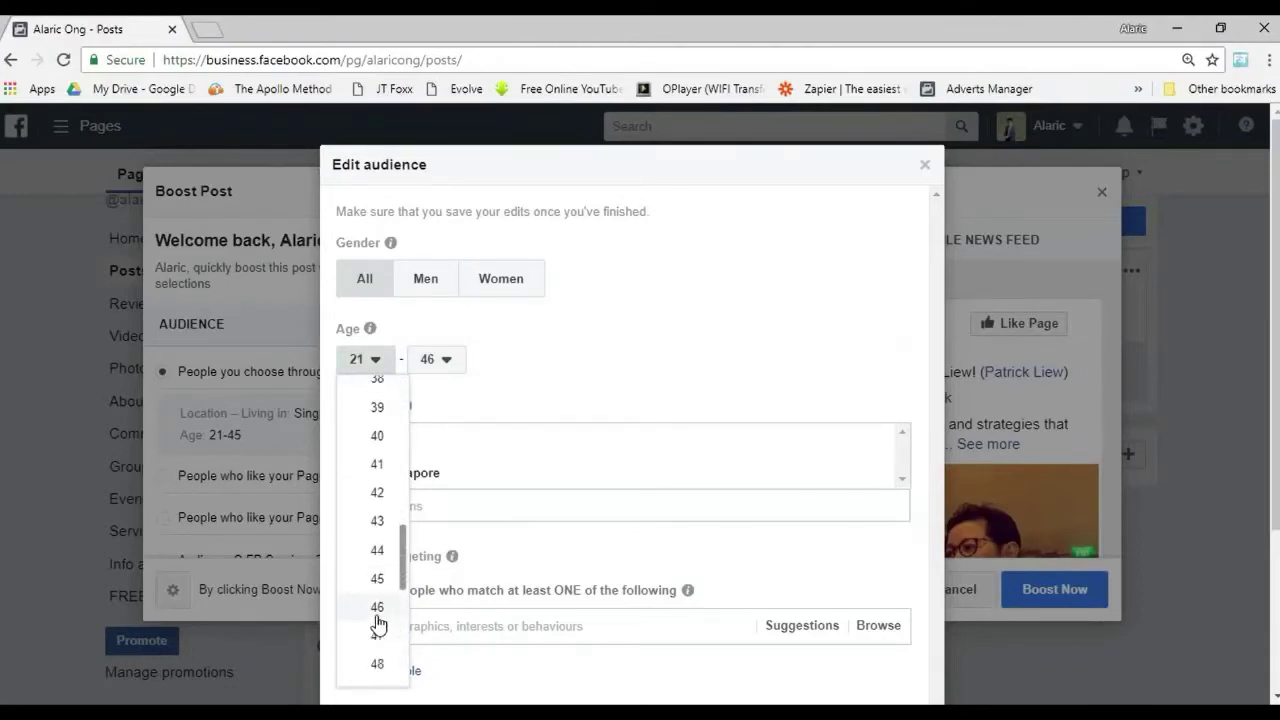
scroll(377, 640, down, 1)
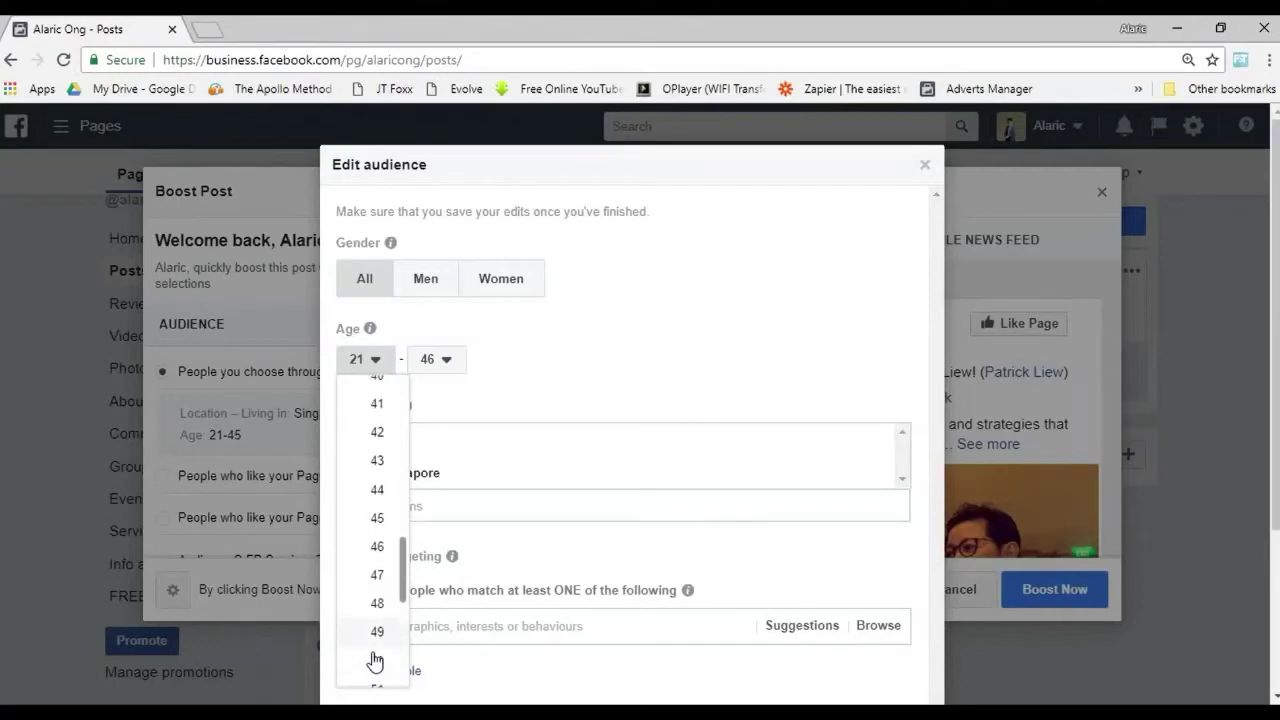
click(375, 660)
click(438, 362)
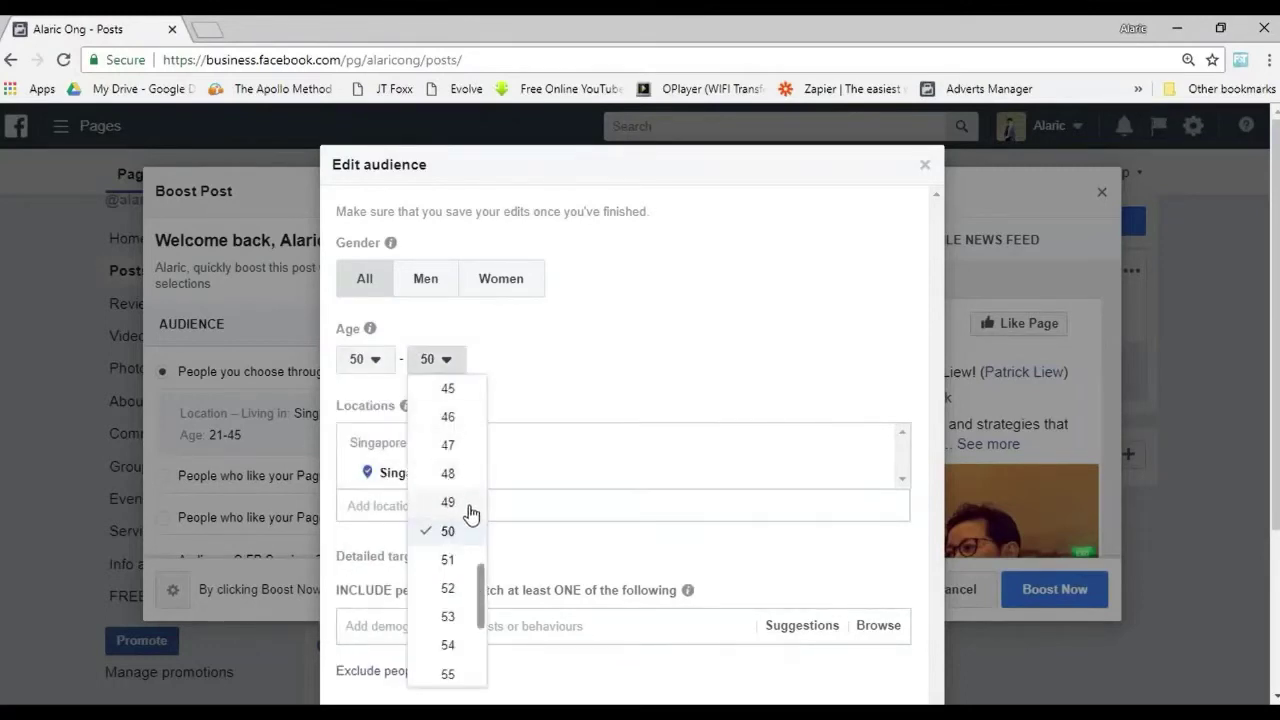
scroll(465, 530, down, 3)
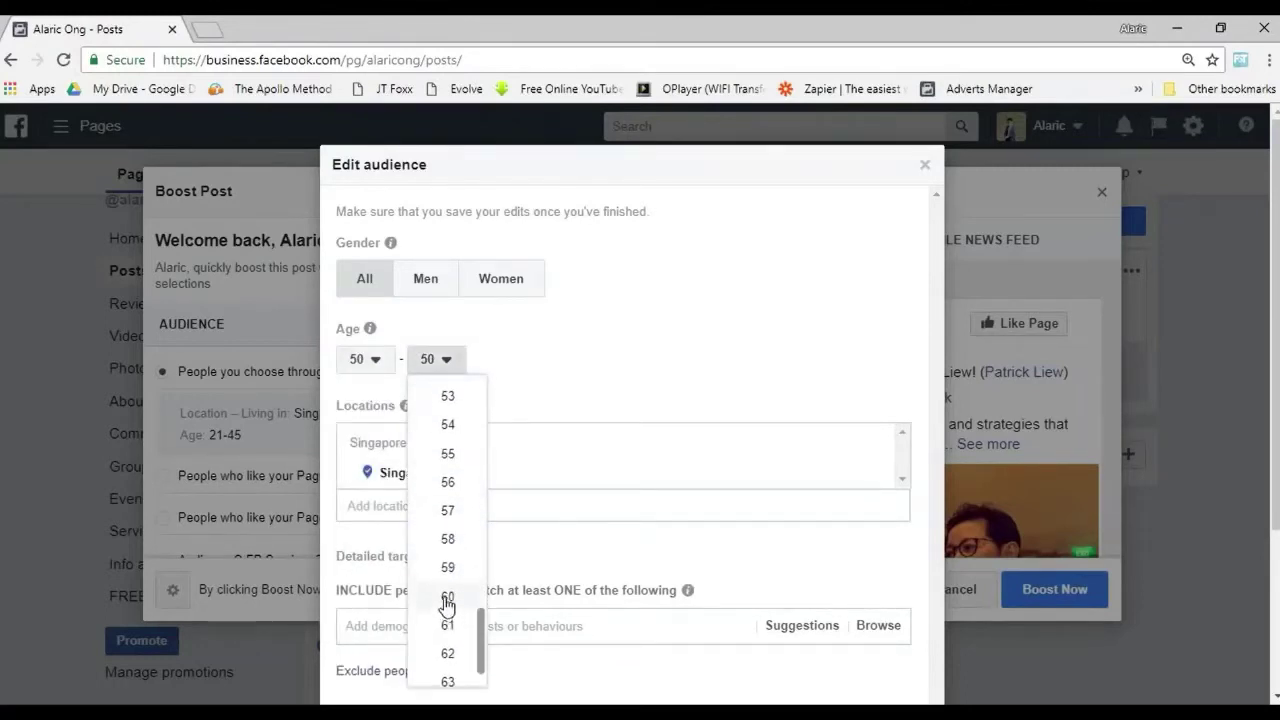
click(447, 598)
Add the countries Malaysia and United States to the audience locations alongside Singapore
click(460, 494)
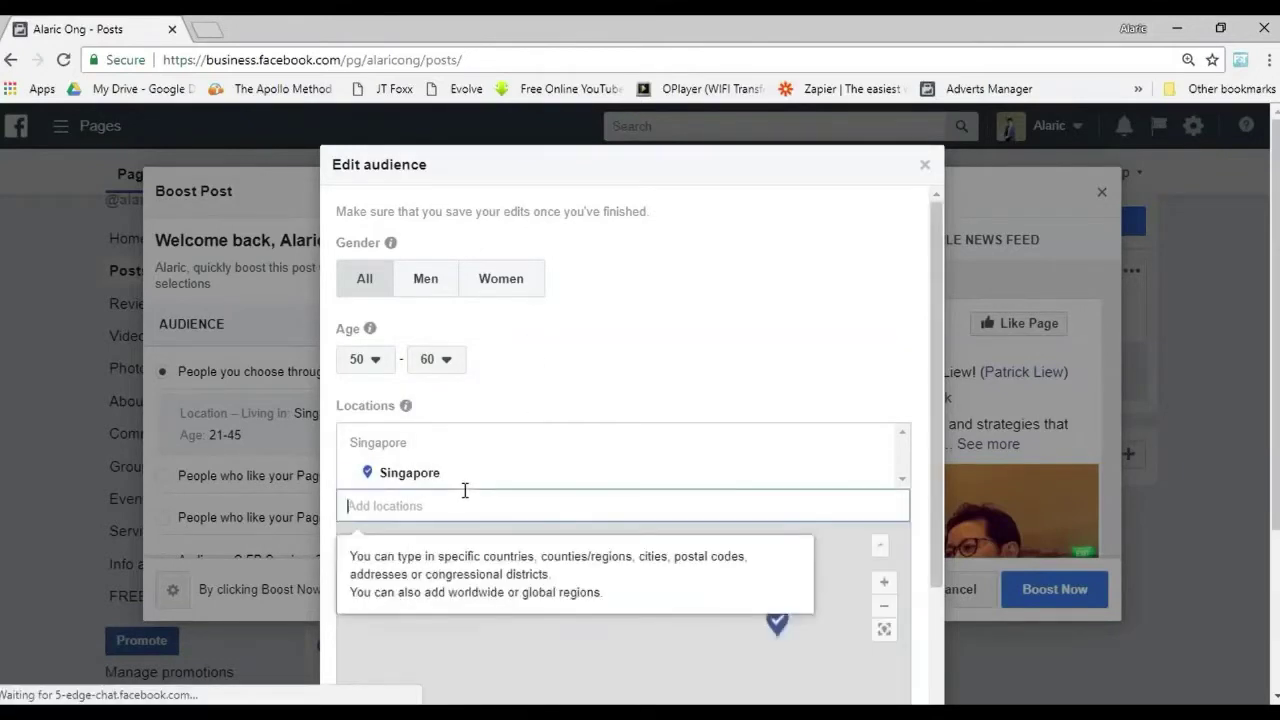
text(malaysia)
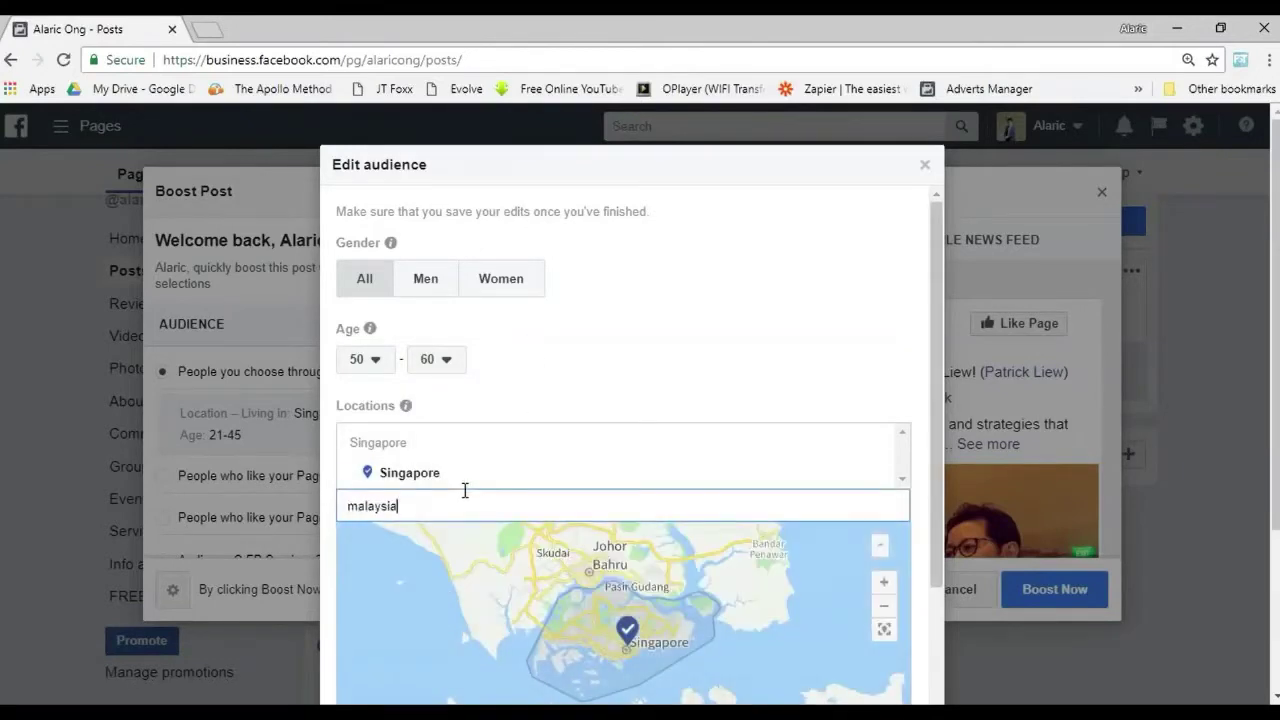
click(487, 541)
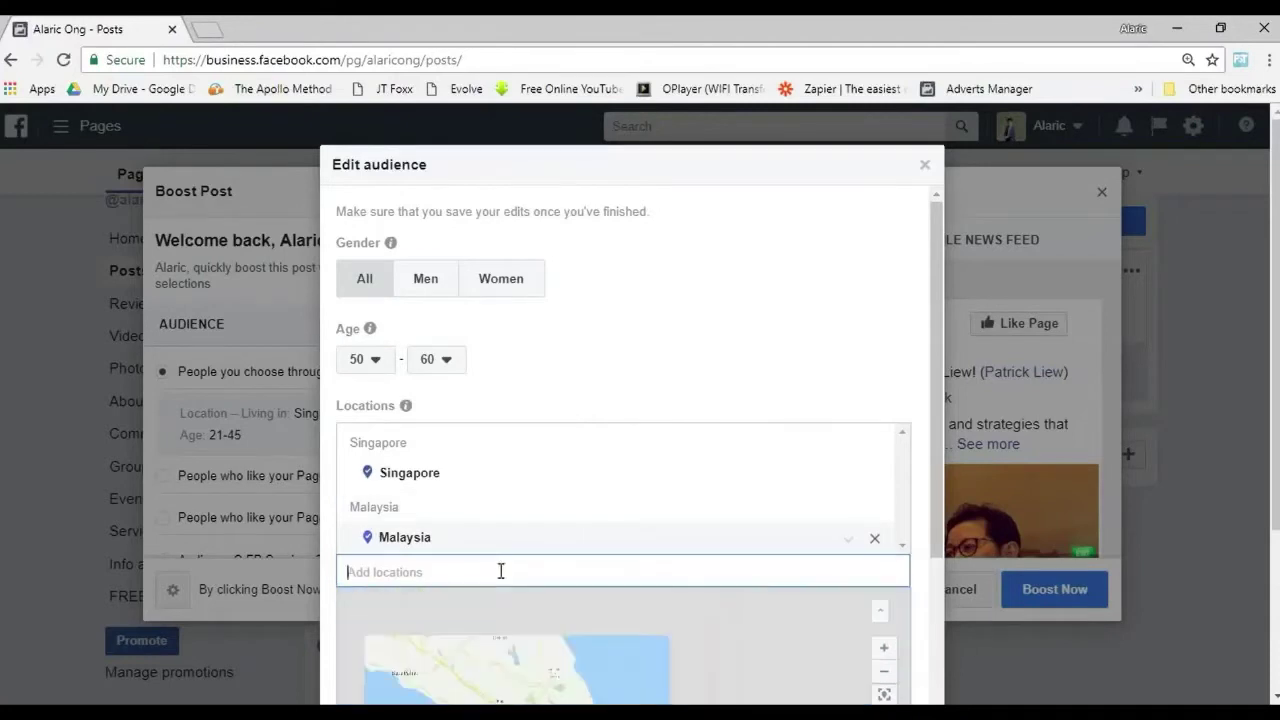
text(united states)
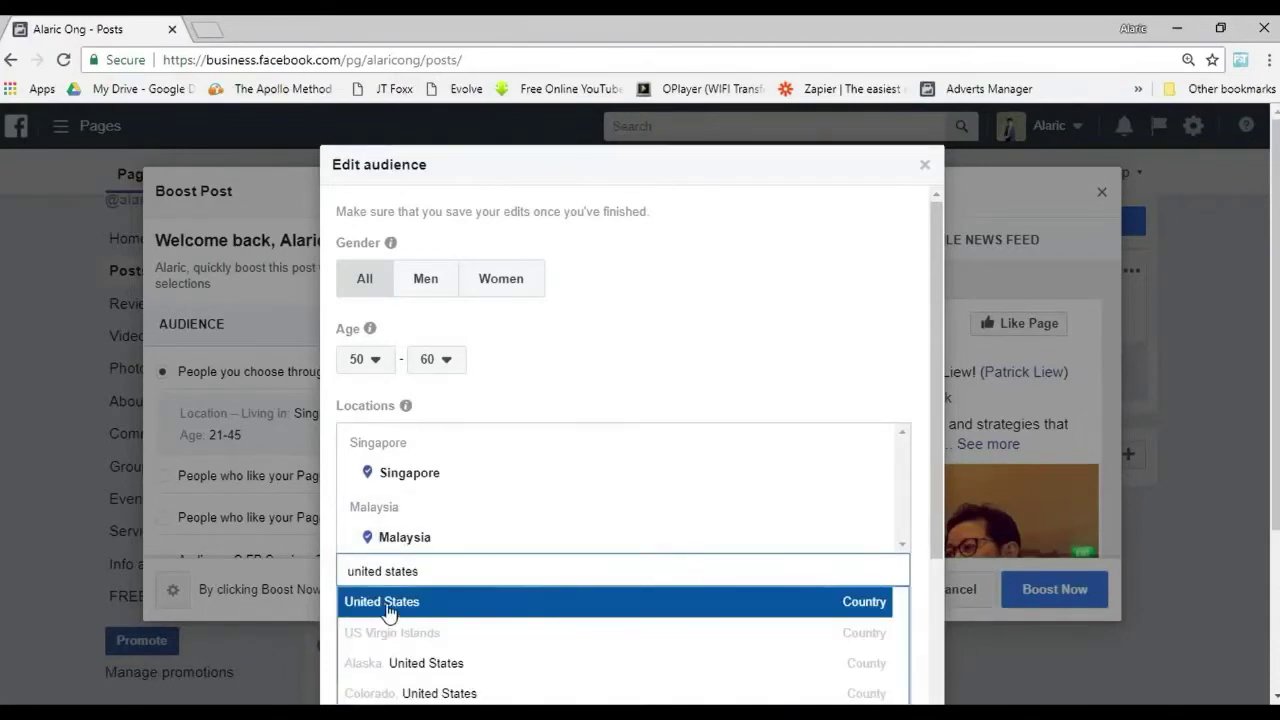
click(388, 612)
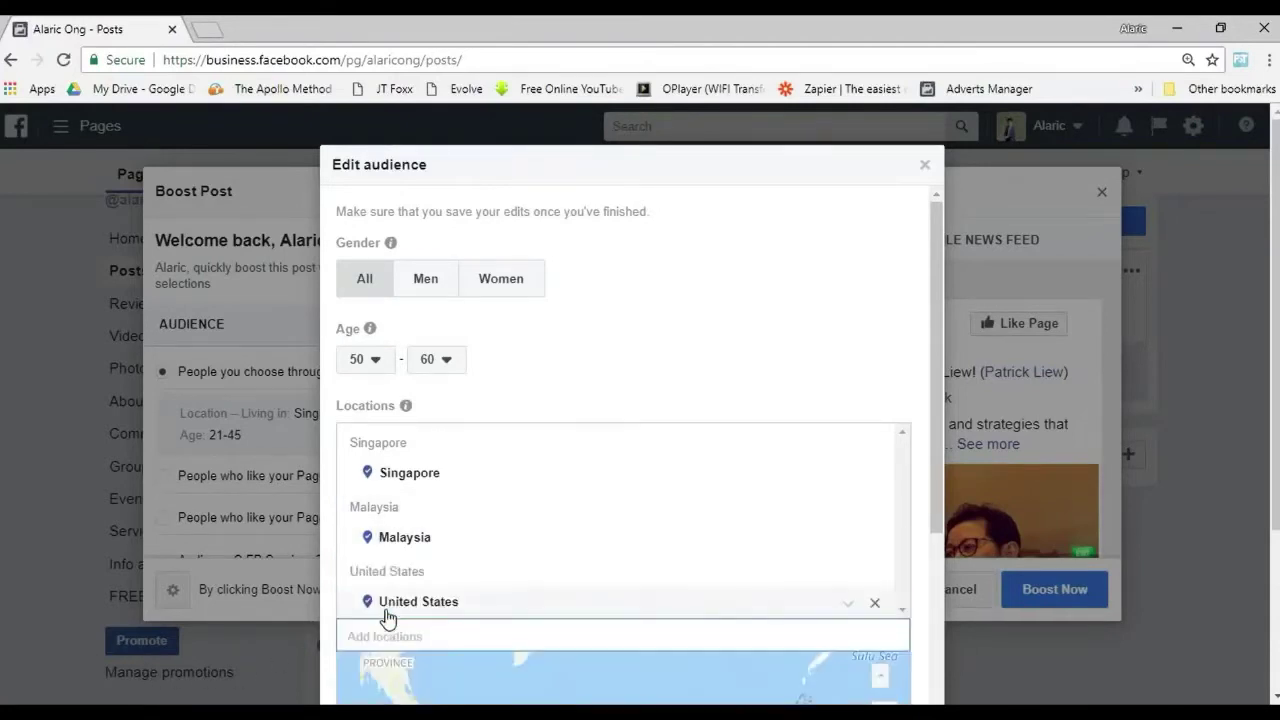
Remove Malaysia and United States from the audience locations, keeping only Singapore
scroll(860, 534, down, 1)
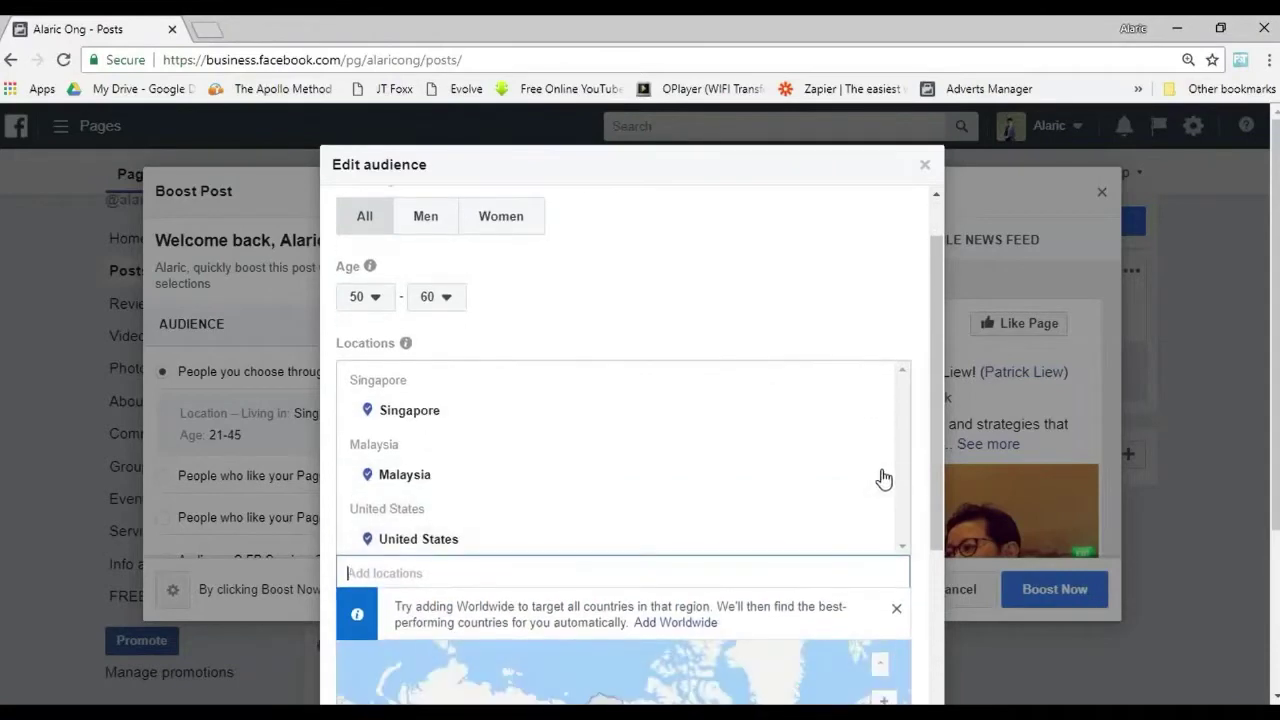
click(877, 477)
click(877, 477)
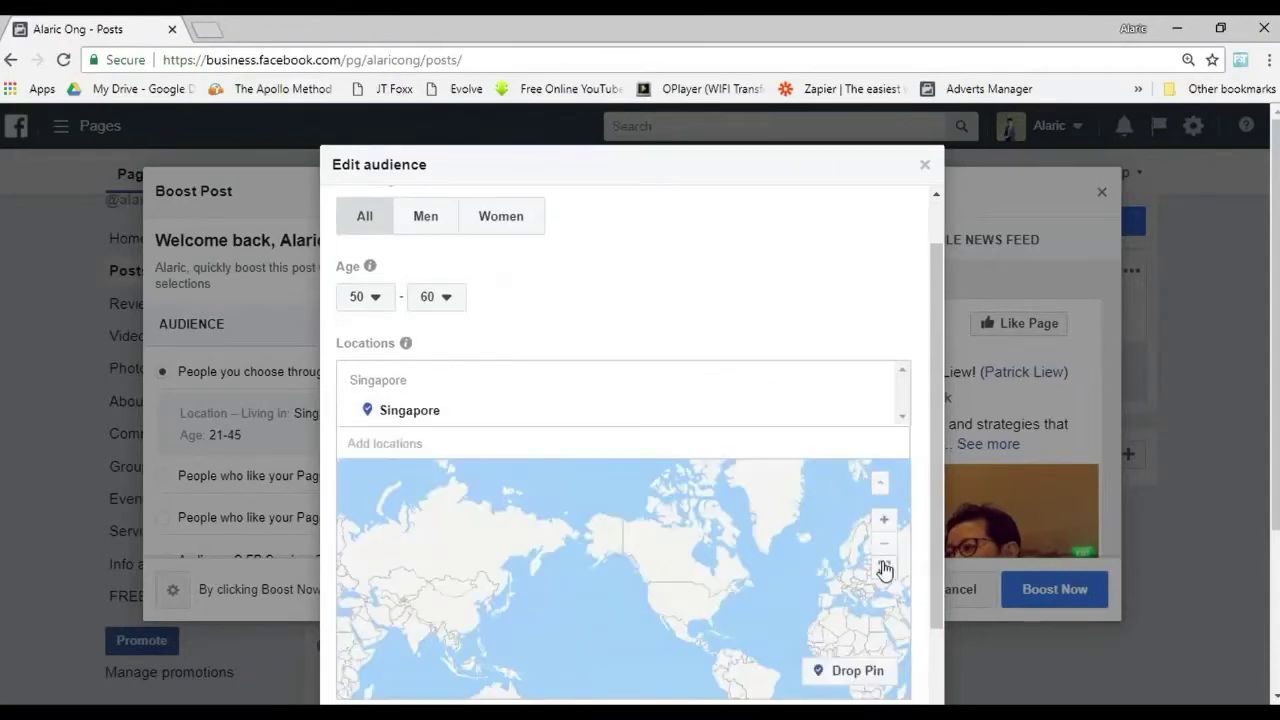
click(551, 426)
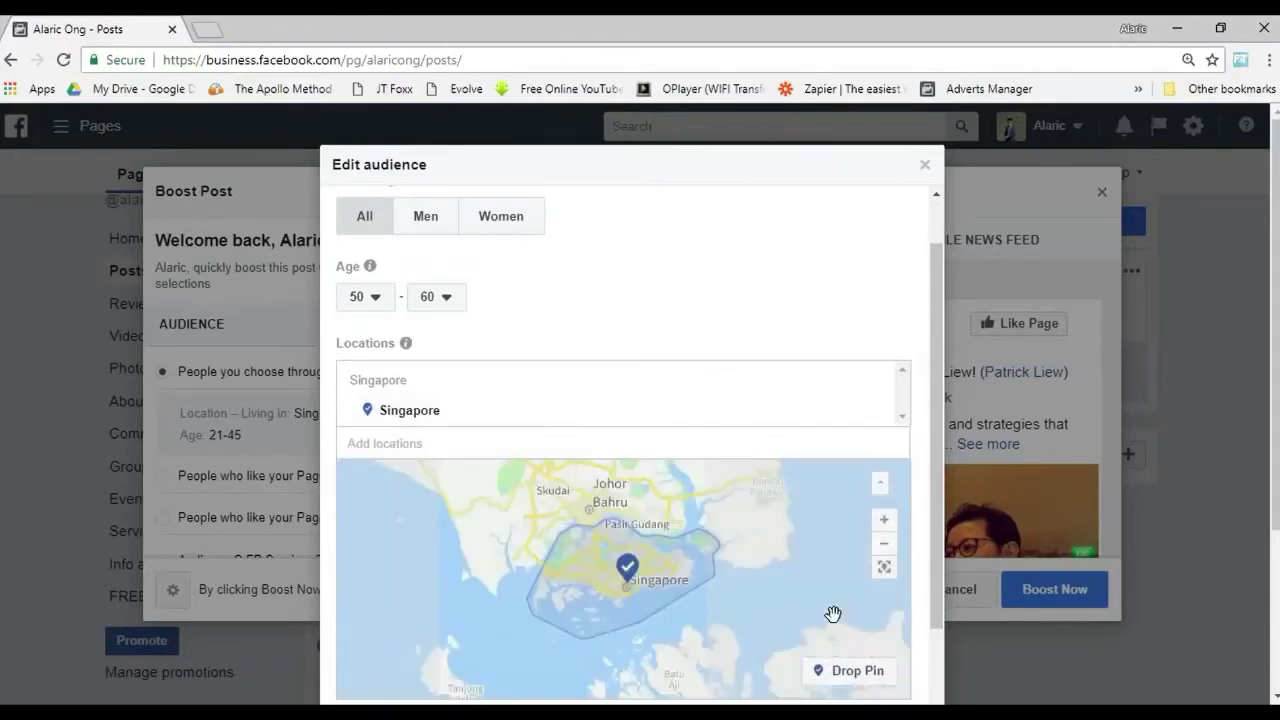
Drop a location pin on the map in eastern Singapore to target that spot
click(851, 670)
scroll(603, 572, up, 1)
scroll(597, 590, down, 1)
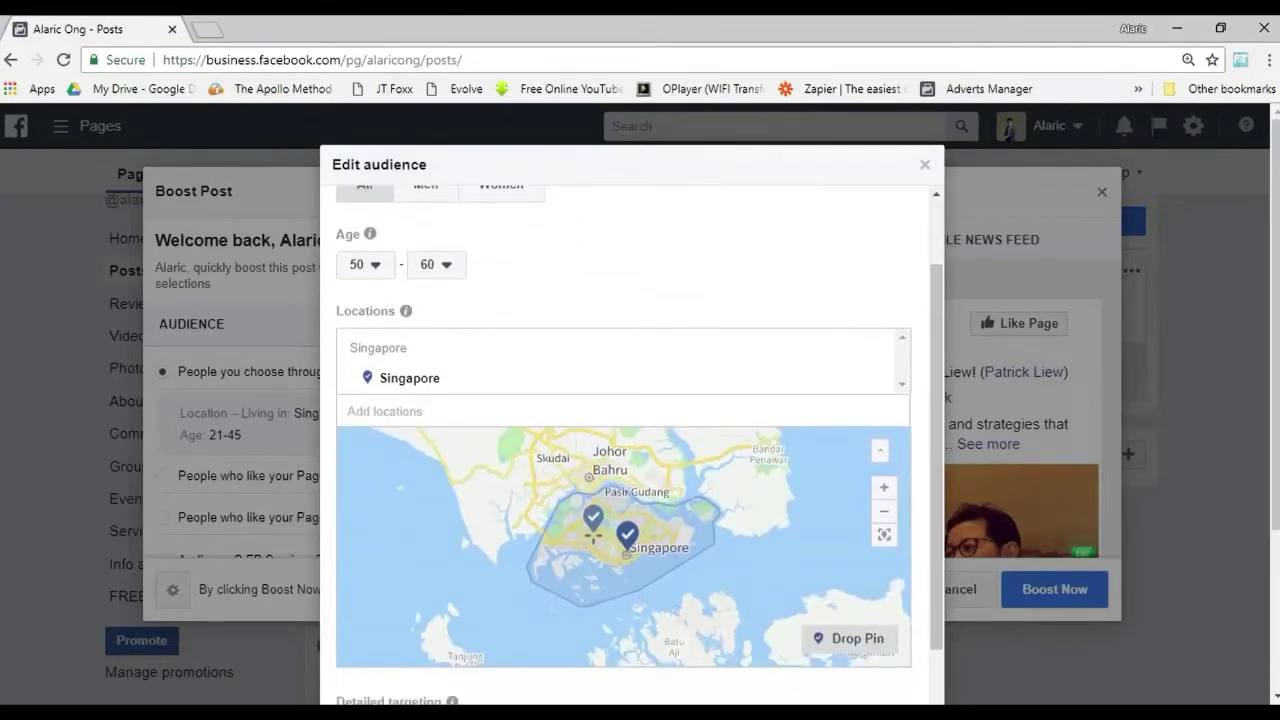
click(660, 533)
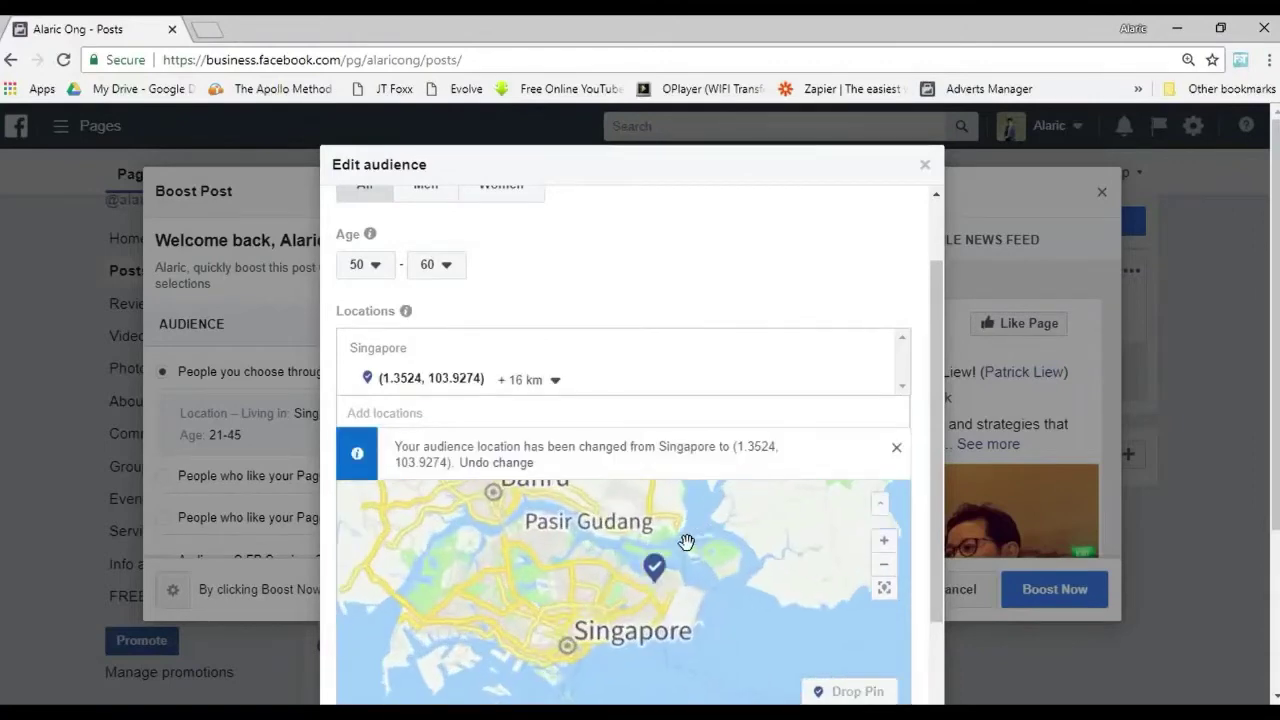
Set the radius around the dropped location pin to 3 km
click(541, 384)
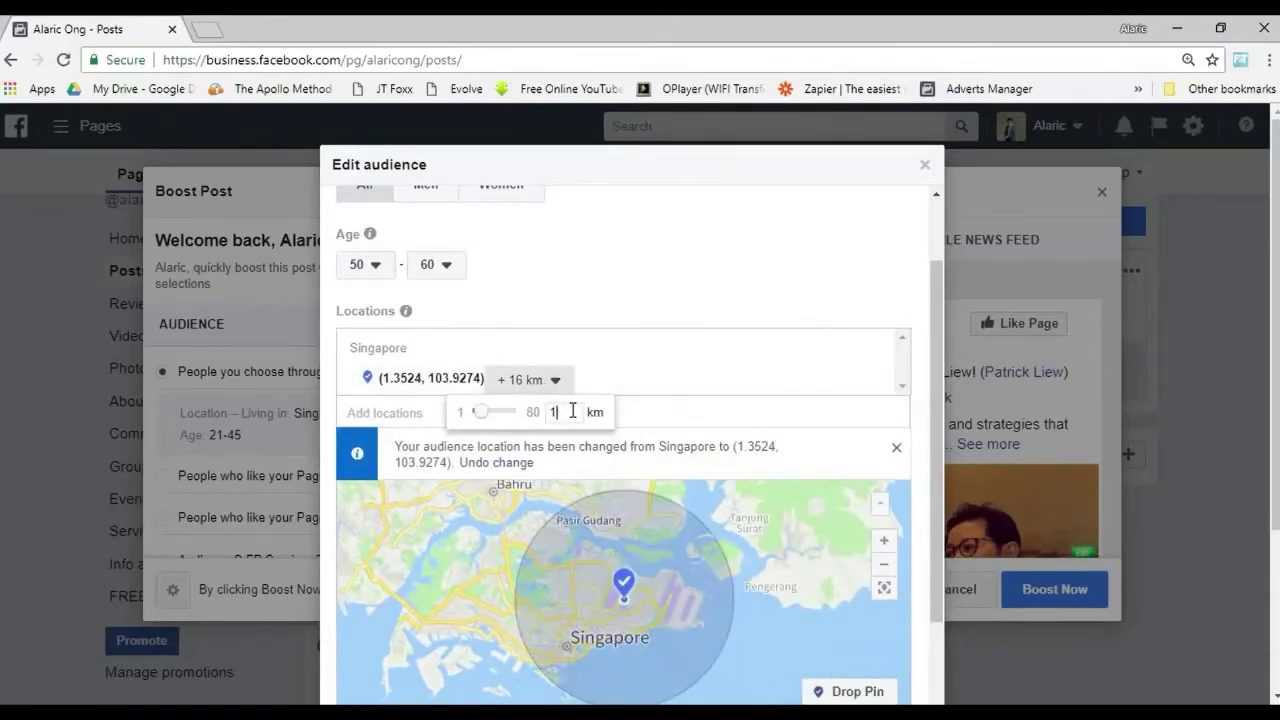
text(3)
key(Return)
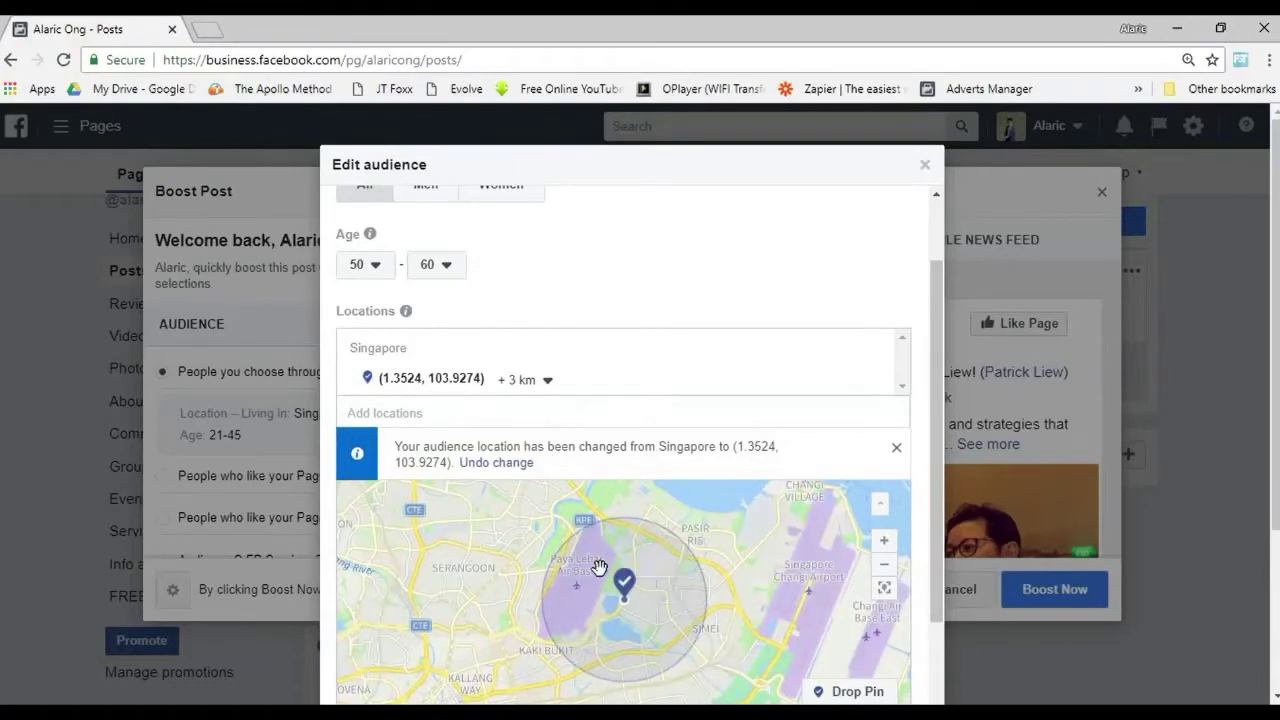
Browse the Demographics options in detailed targeting and examine the education levels under Education
scroll(646, 485, down, 1)
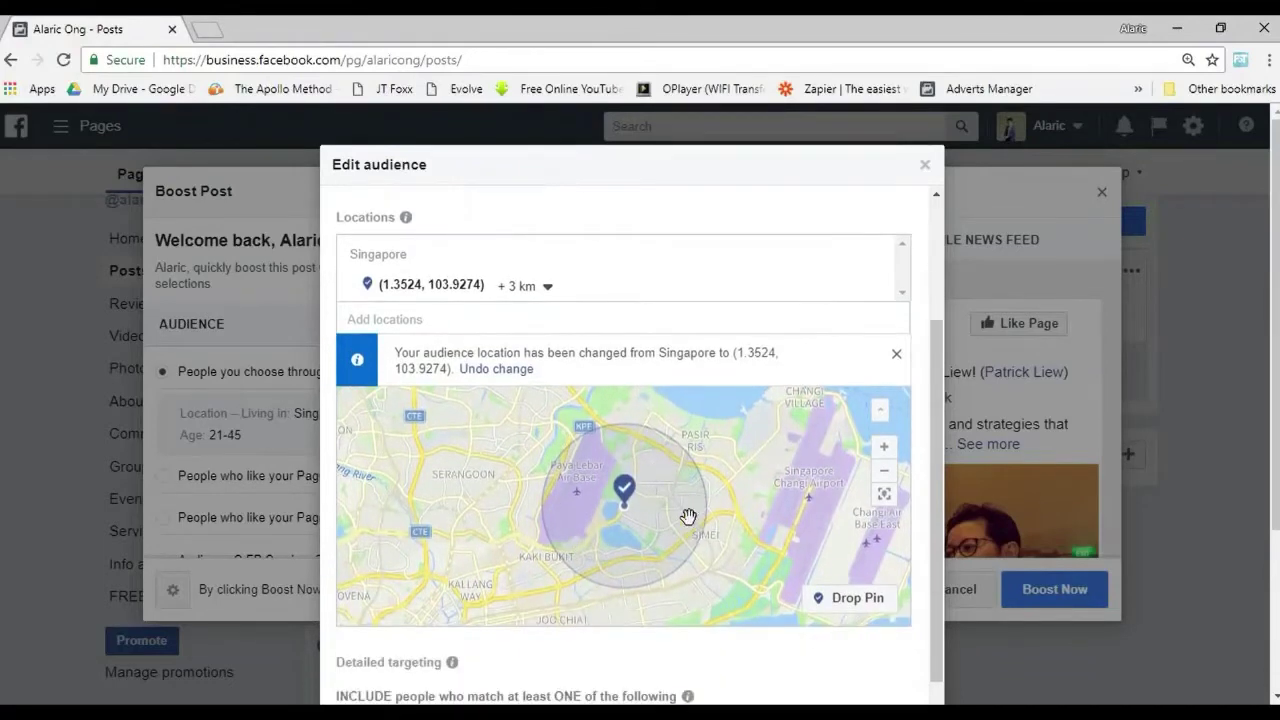
scroll(638, 517, down, 2)
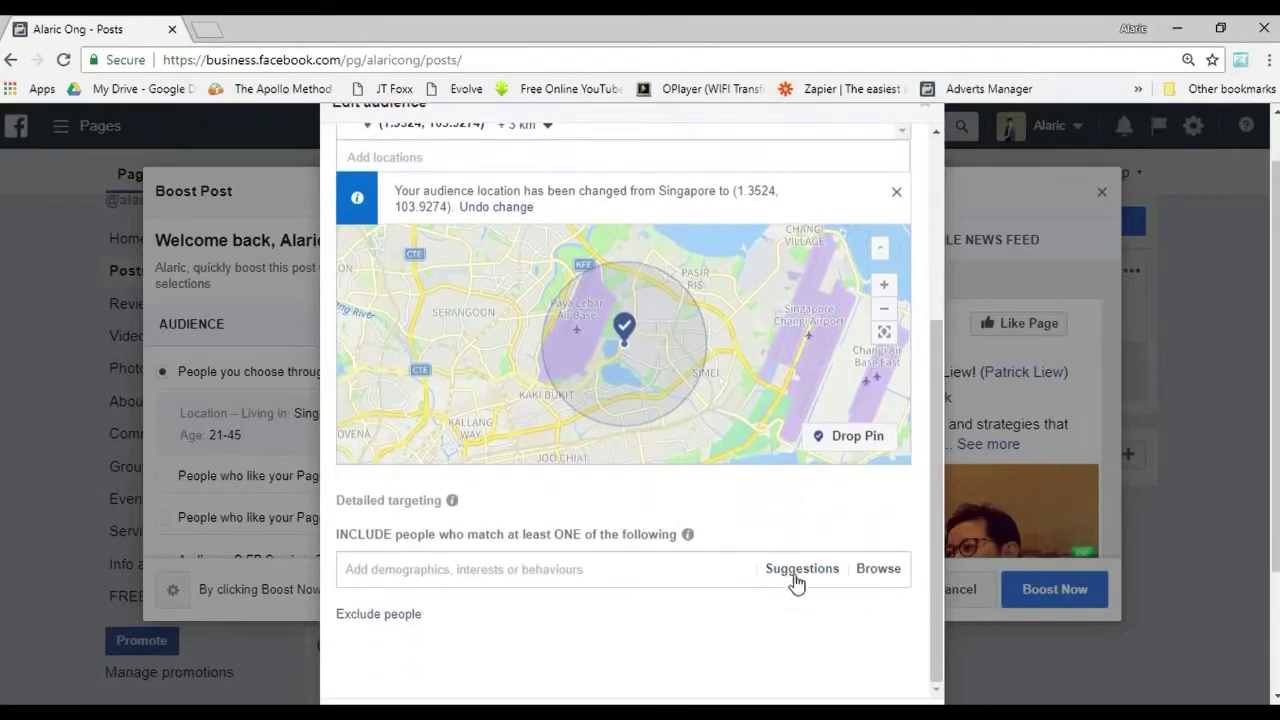
click(869, 570)
scroll(640, 520, down, 1)
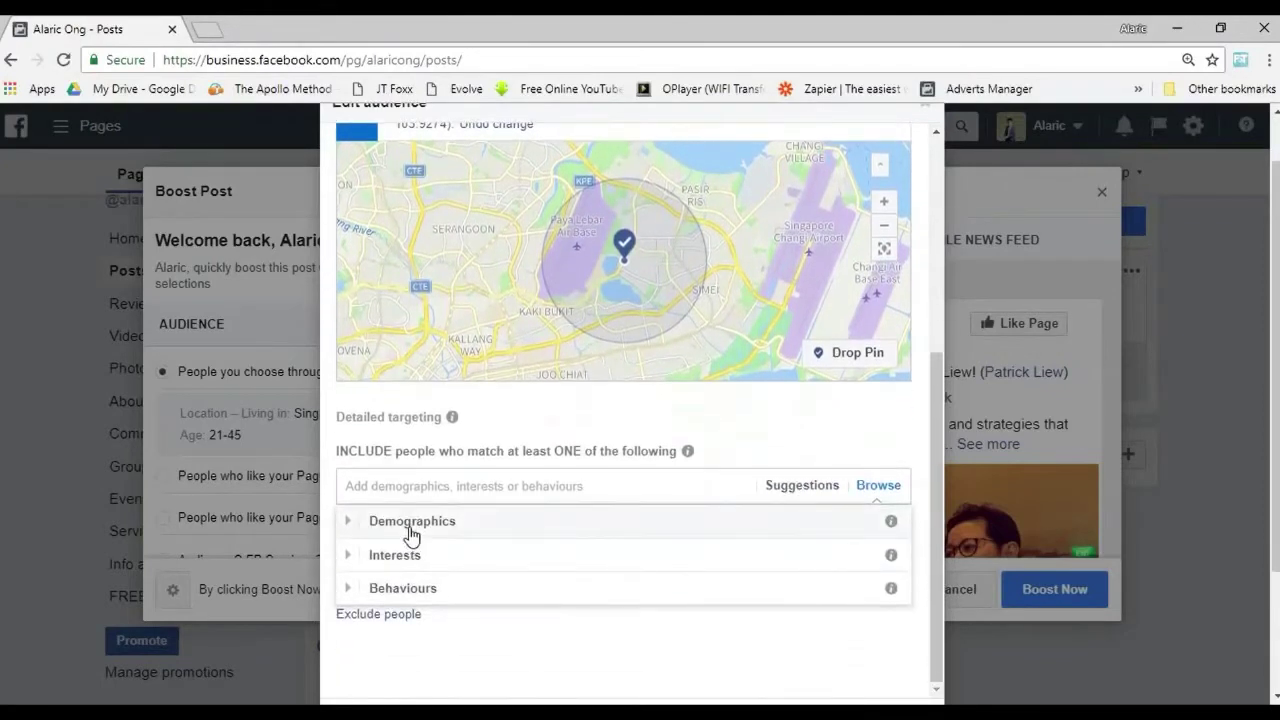
click(568, 524)
scroll(450, 490, down, 1)
click(414, 462)
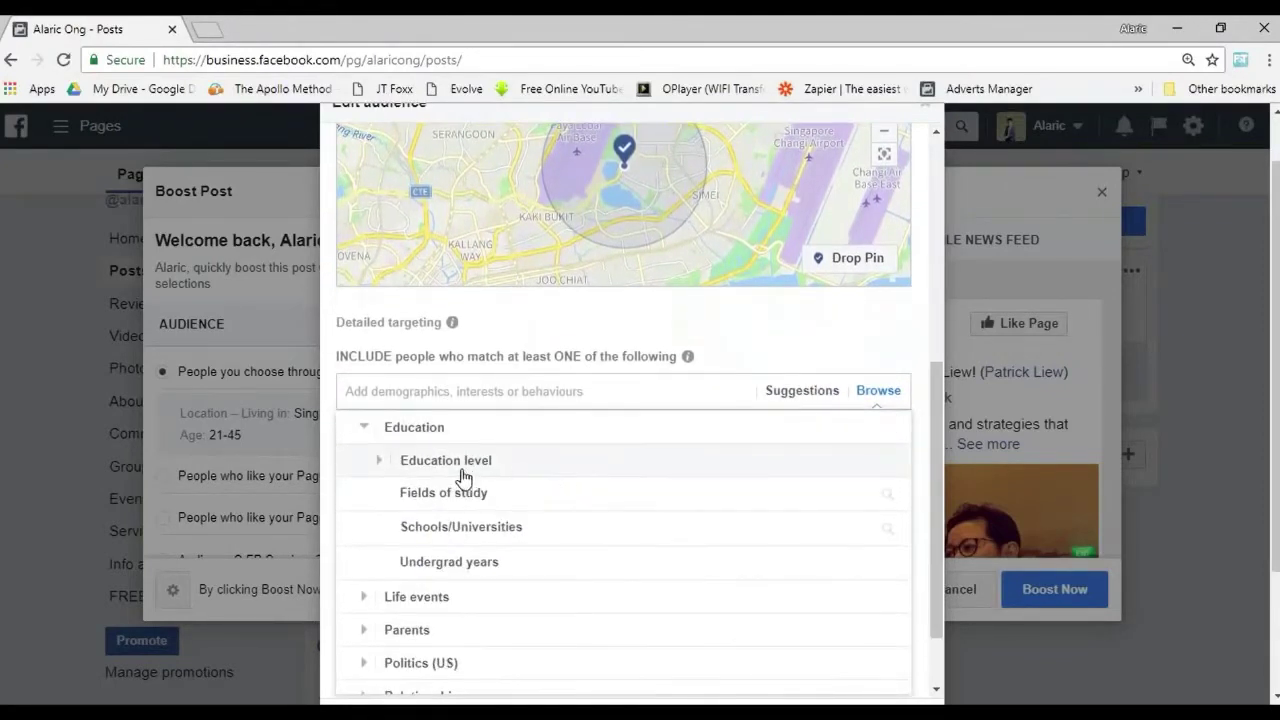
click(503, 464)
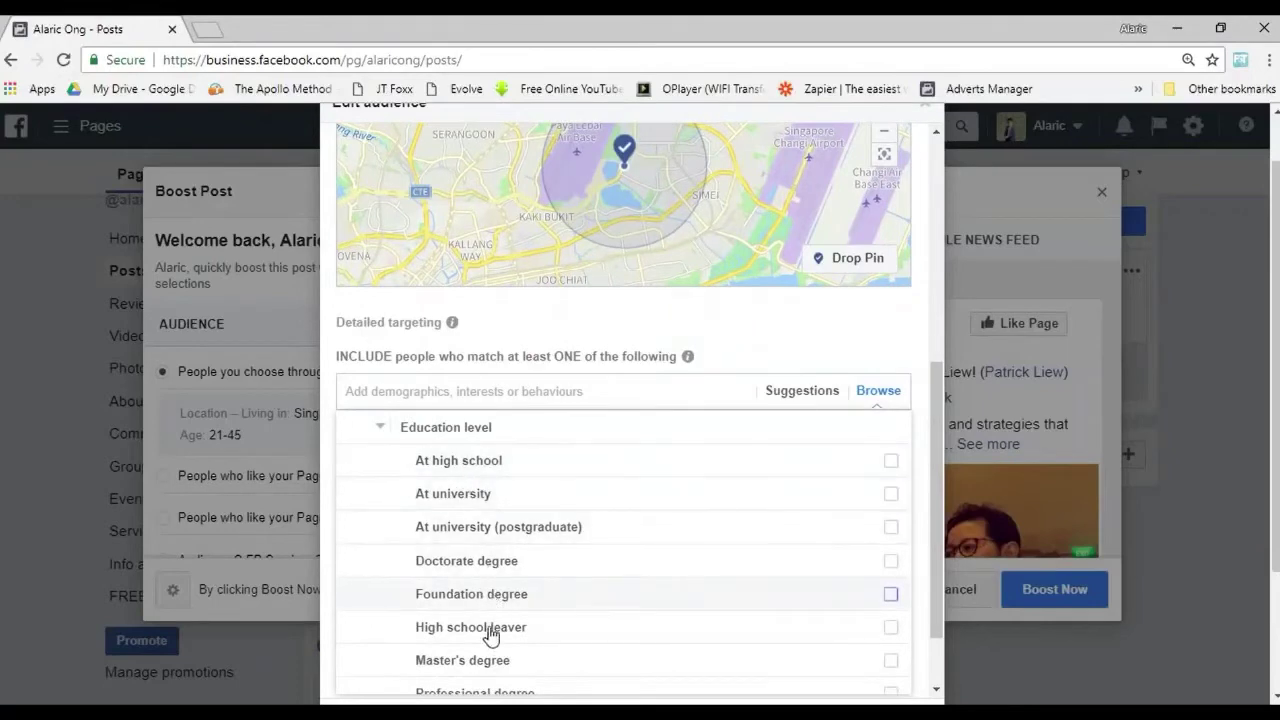
scroll(480, 594, down, 3)
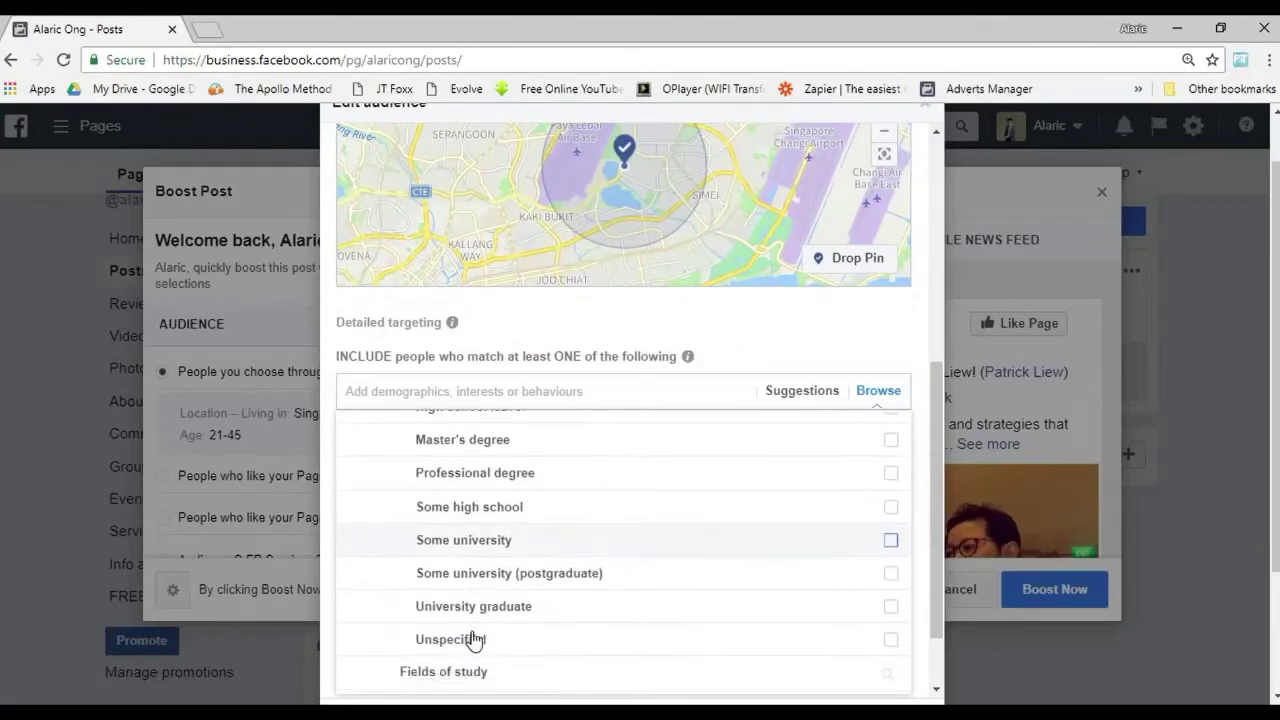
scroll(474, 640, up, 3)
scroll(440, 520, up, 2)
click(420, 463)
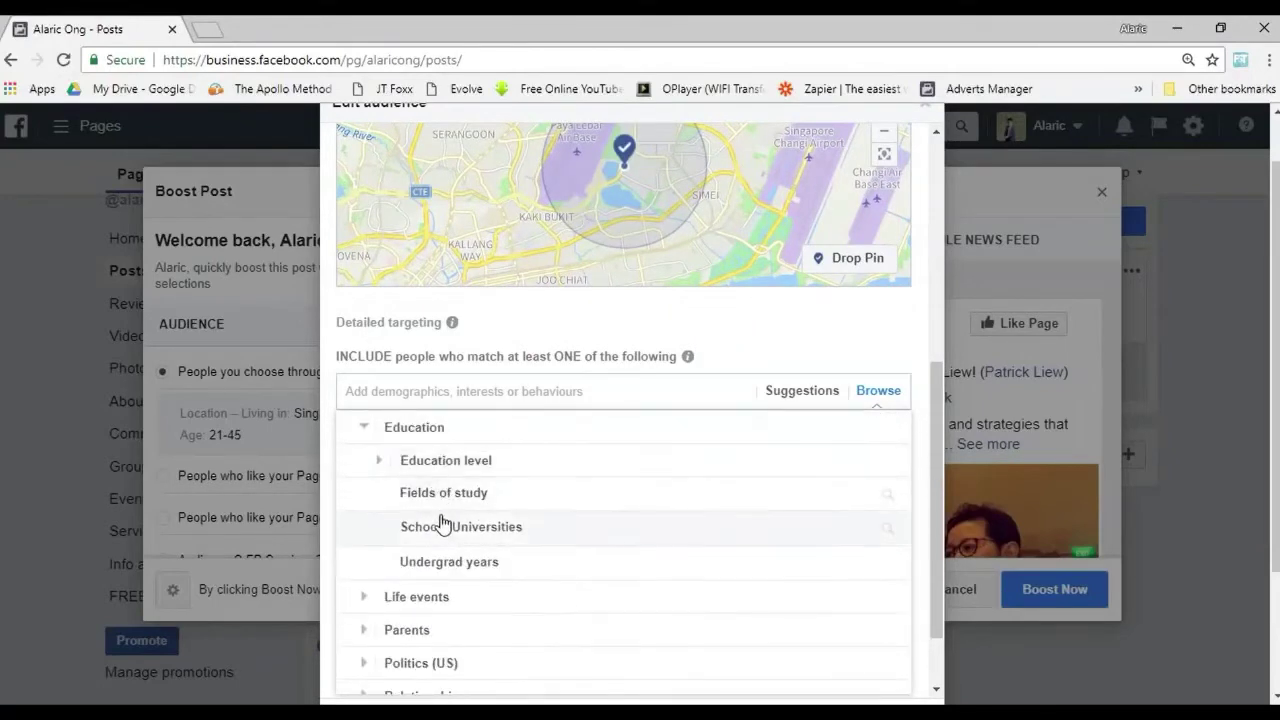
Examine the Life events targeting options, including those under Anniversary, Date of birth, Month of birth and Friends of
click(422, 598)
scroll(537, 508, down, 3)
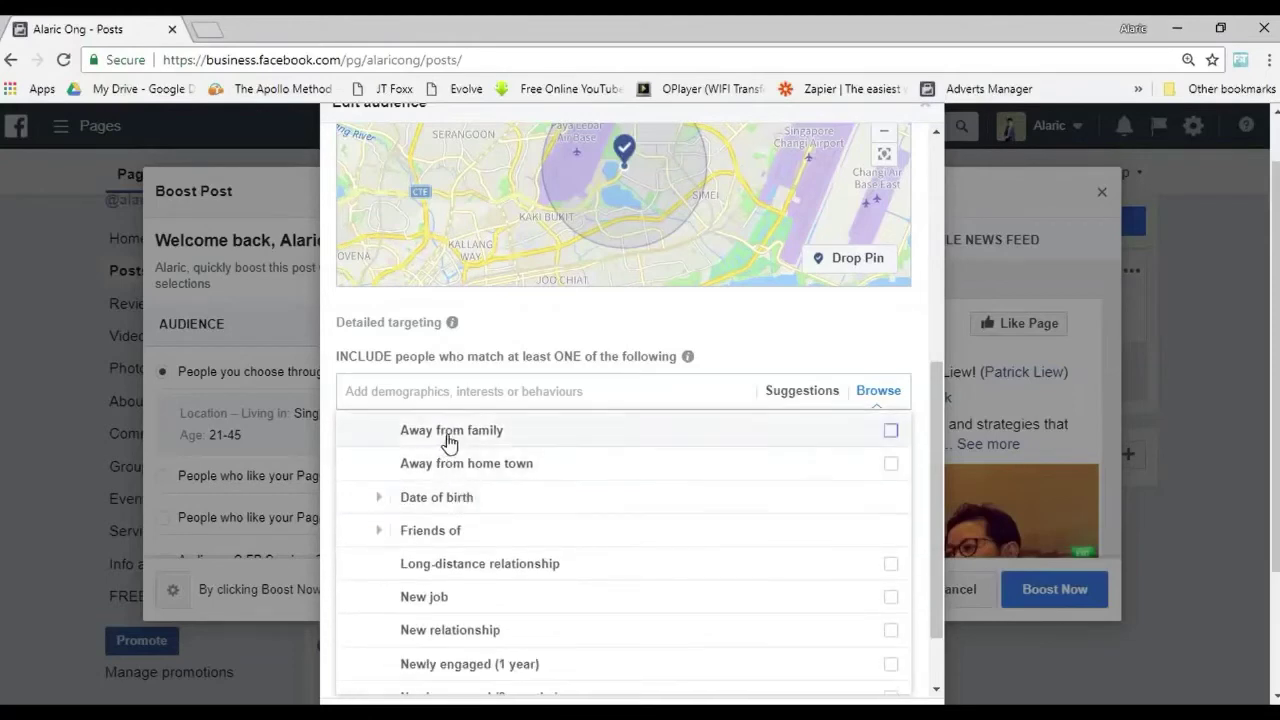
scroll(455, 455, up, 1)
click(460, 429)
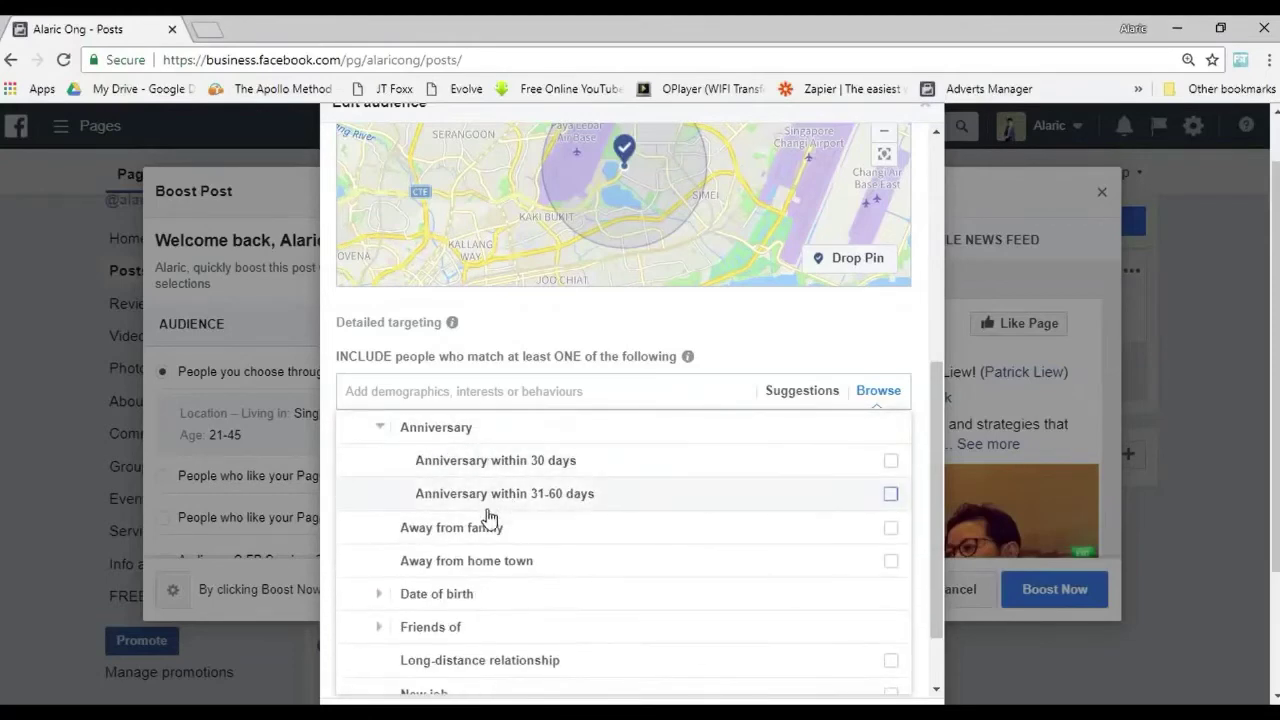
click(458, 597)
scroll(500, 540, down, 2)
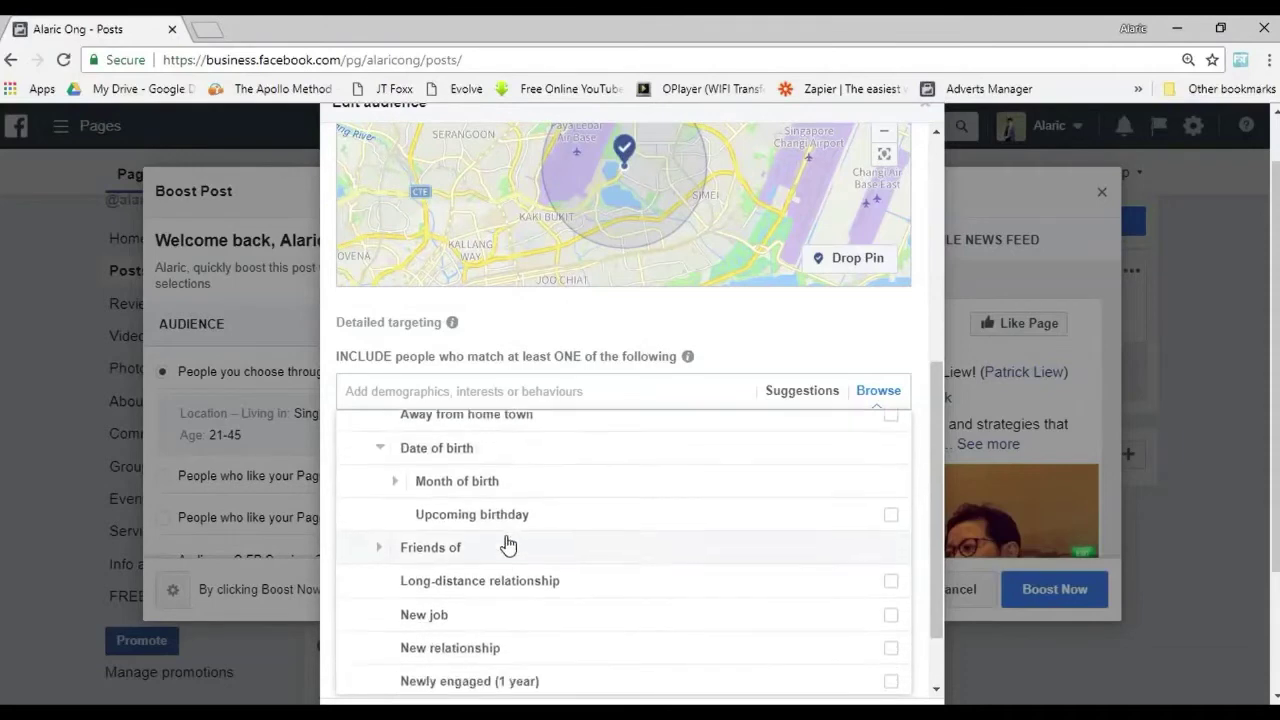
scroll(472, 465, up, 1)
click(471, 470)
scroll(492, 540, down, 5)
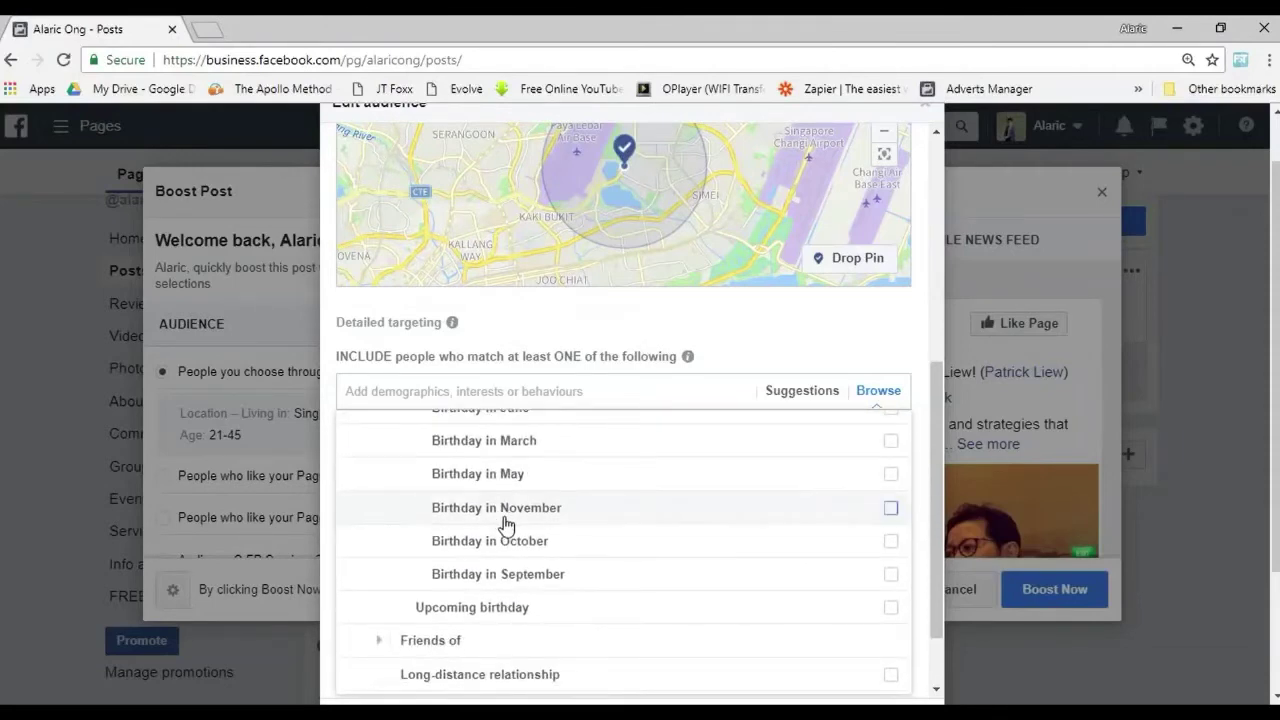
scroll(505, 530, down, 1)
click(486, 543)
scroll(517, 540, down, 1)
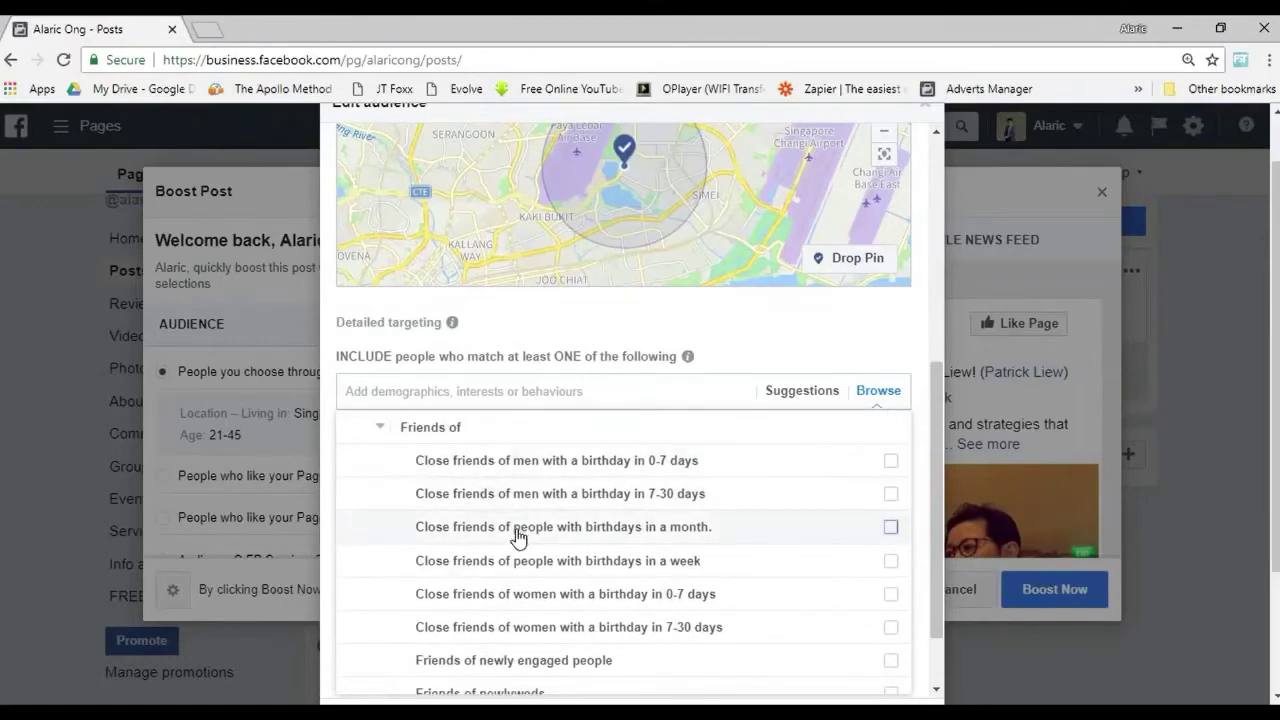
scroll(517, 540, down, 3)
scroll(472, 549, down, 3)
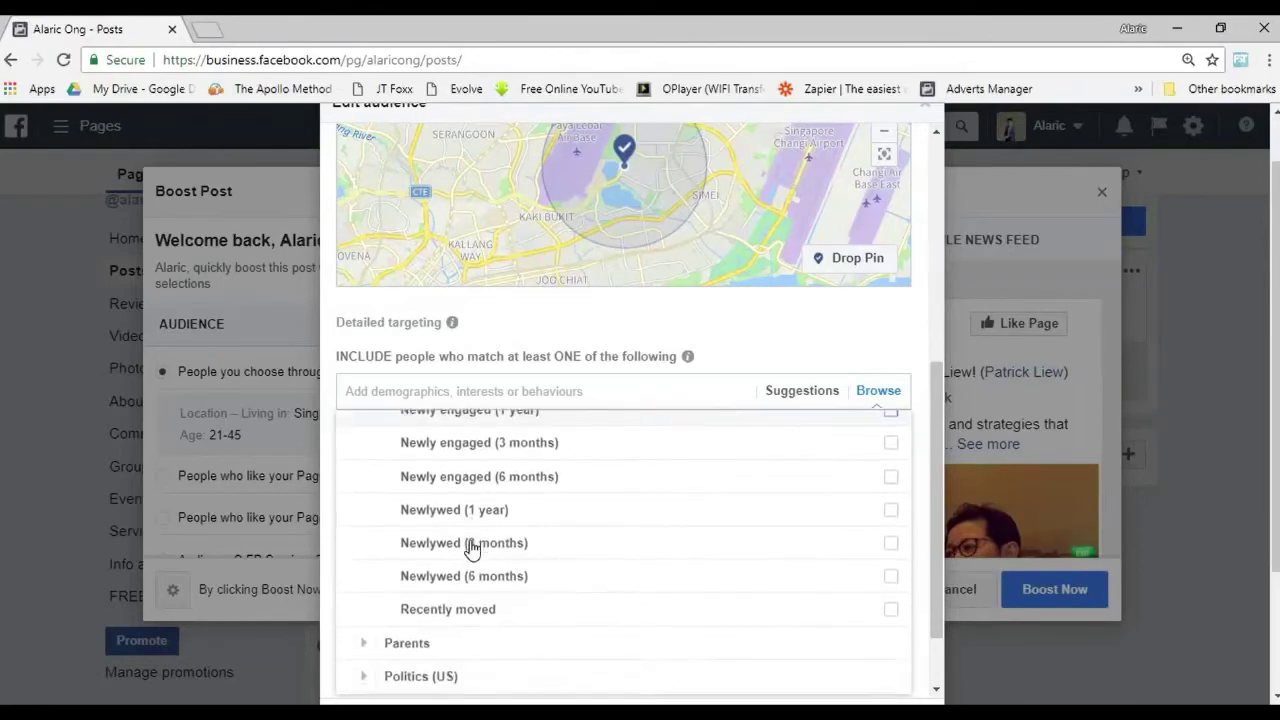
Examine the Parents targeting options, including the groups by children's age under All parents
click(426, 538)
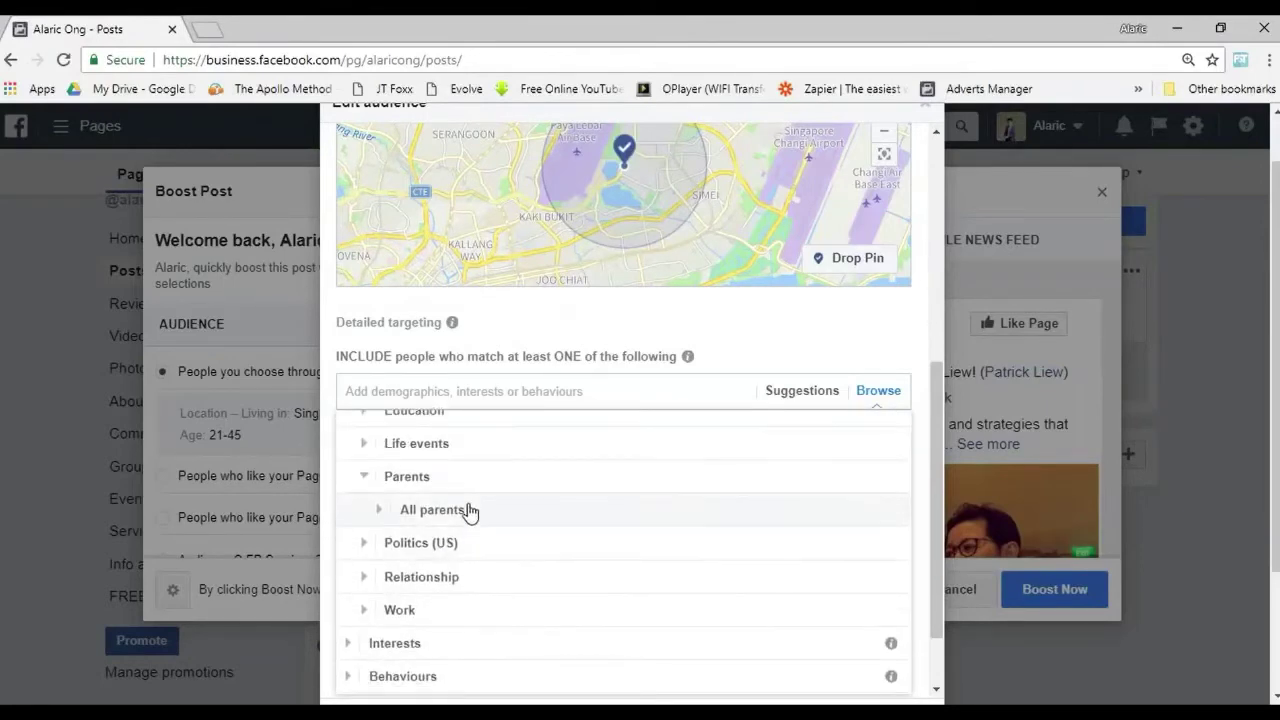
click(467, 513)
scroll(509, 551, down, 3)
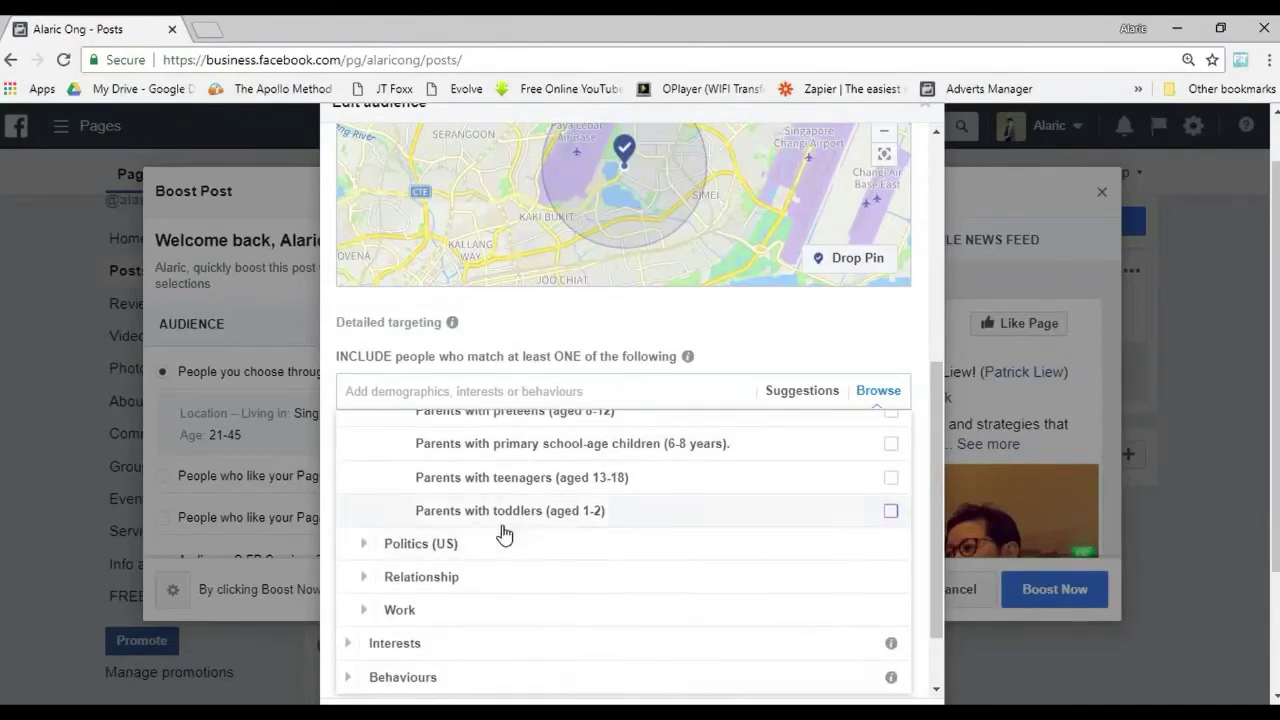
scroll(500, 531, up, 3)
scroll(485, 410, up, 2)
scroll(471, 396, down, 2)
Add the interests Tony Robbins and Business to the audience's detailed targeting
text(ton)
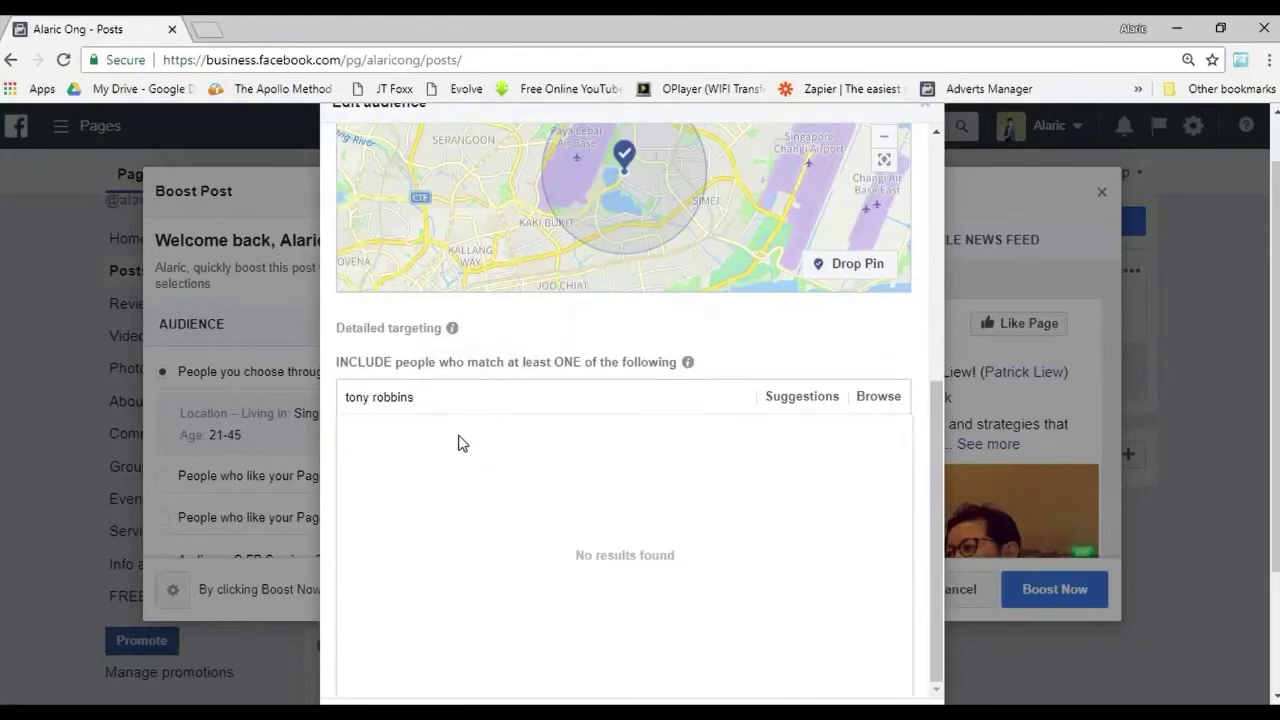
text(y robbins)
click(412, 437)
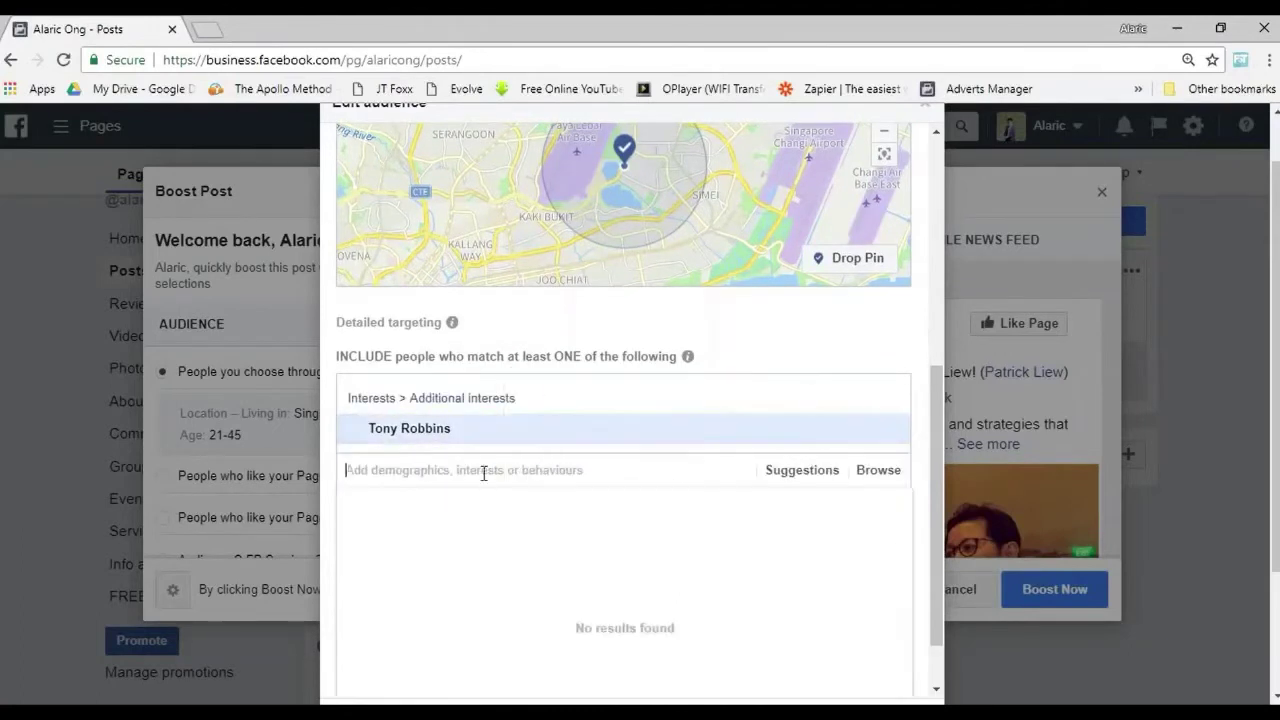
text(business)
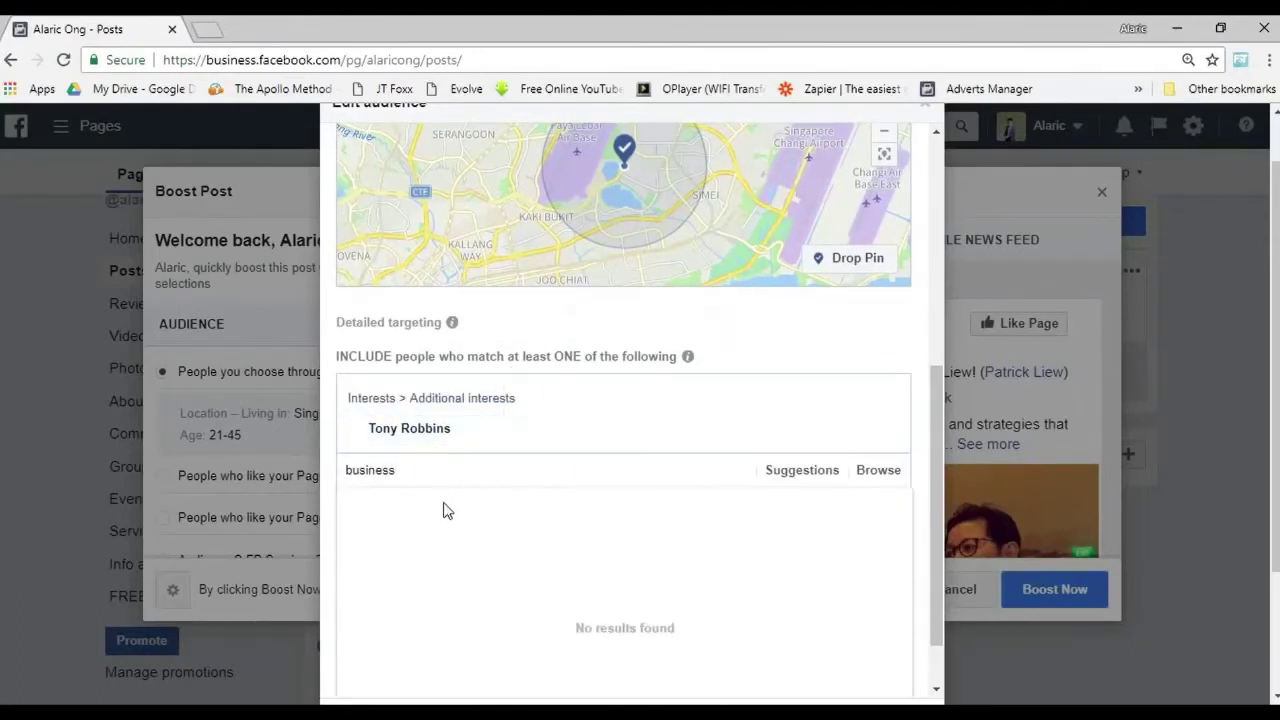
click(421, 510)
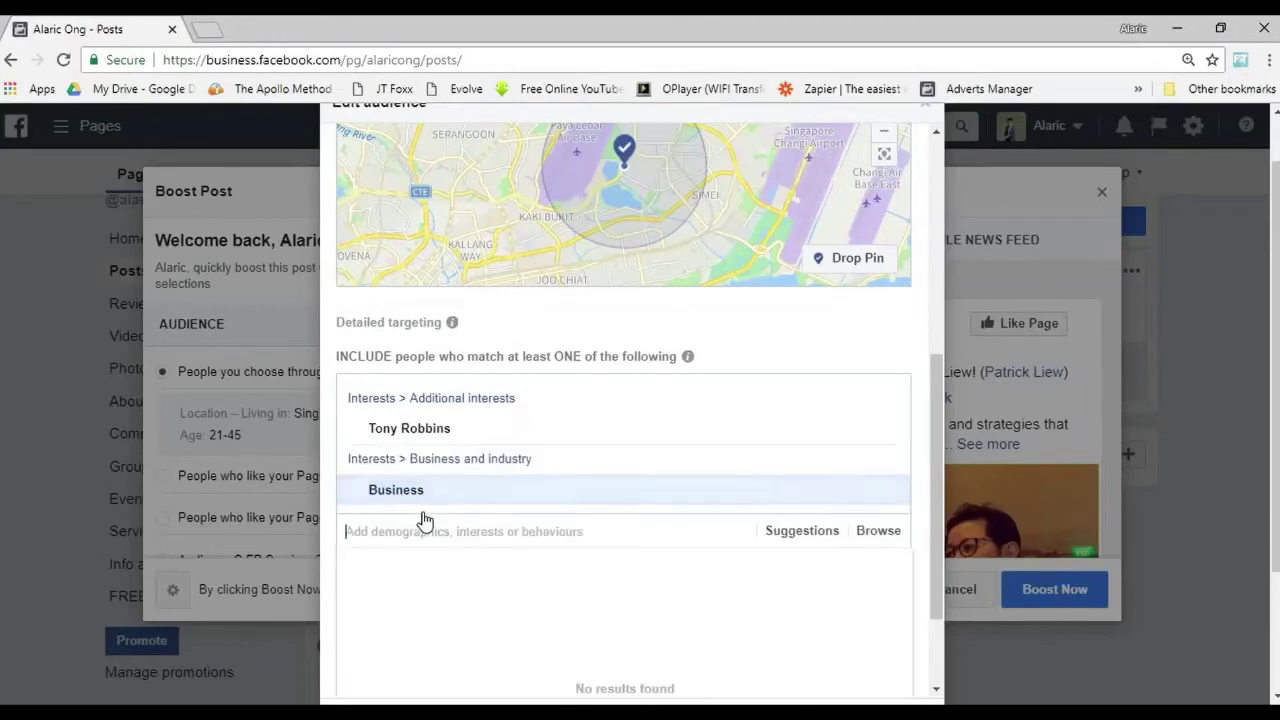
Include people interested in Property Investing and Property in the detailed targeting
text(property i)
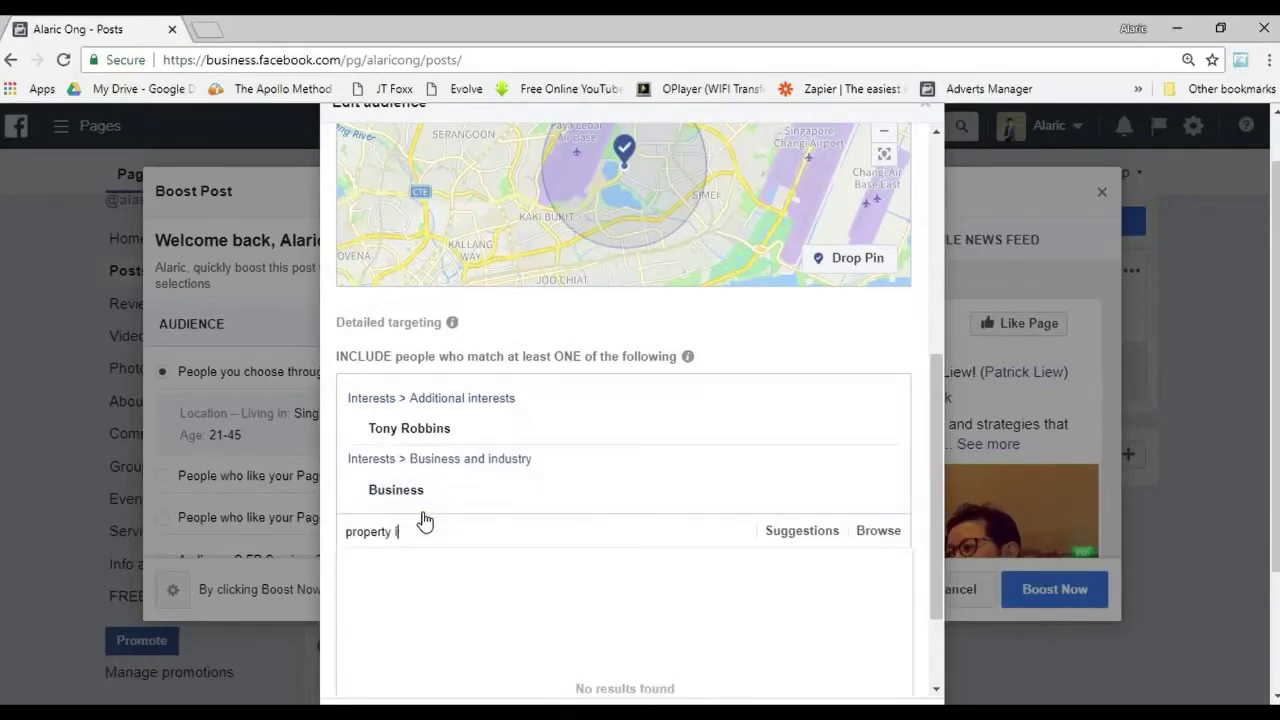
text(nvesting)
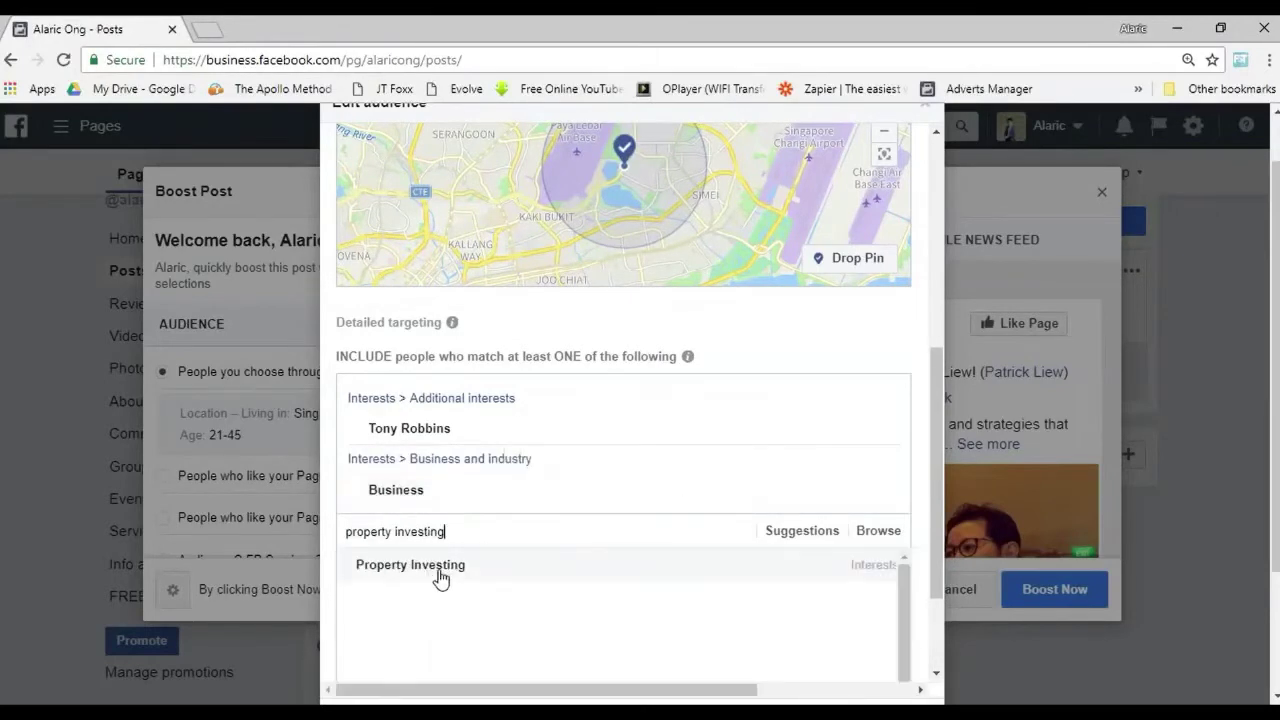
click(438, 570)
text(prope)
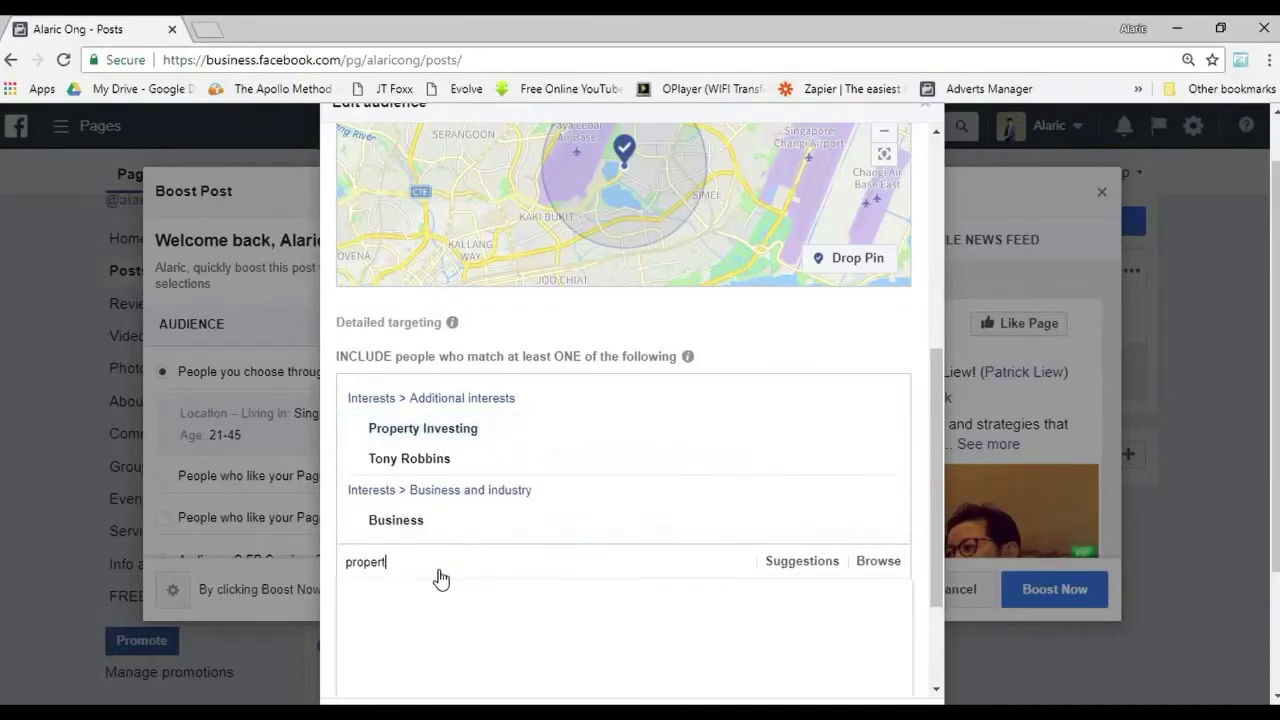
text(rt)
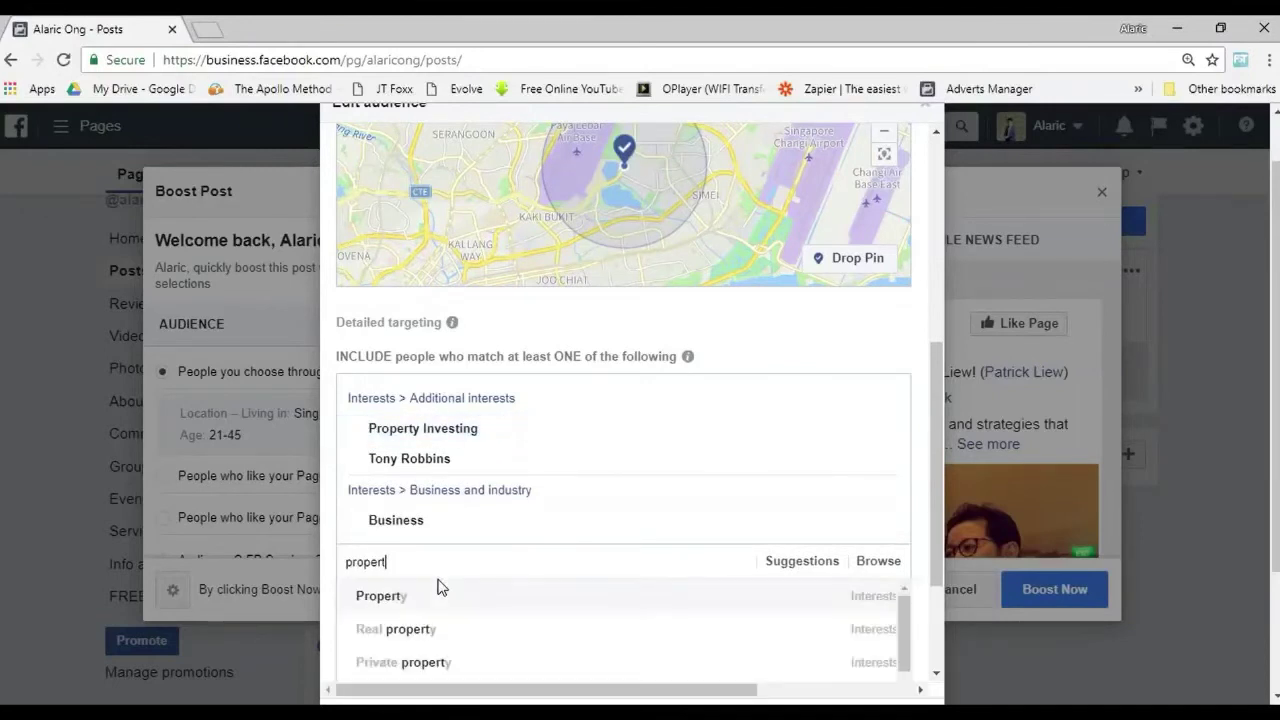
click(465, 598)
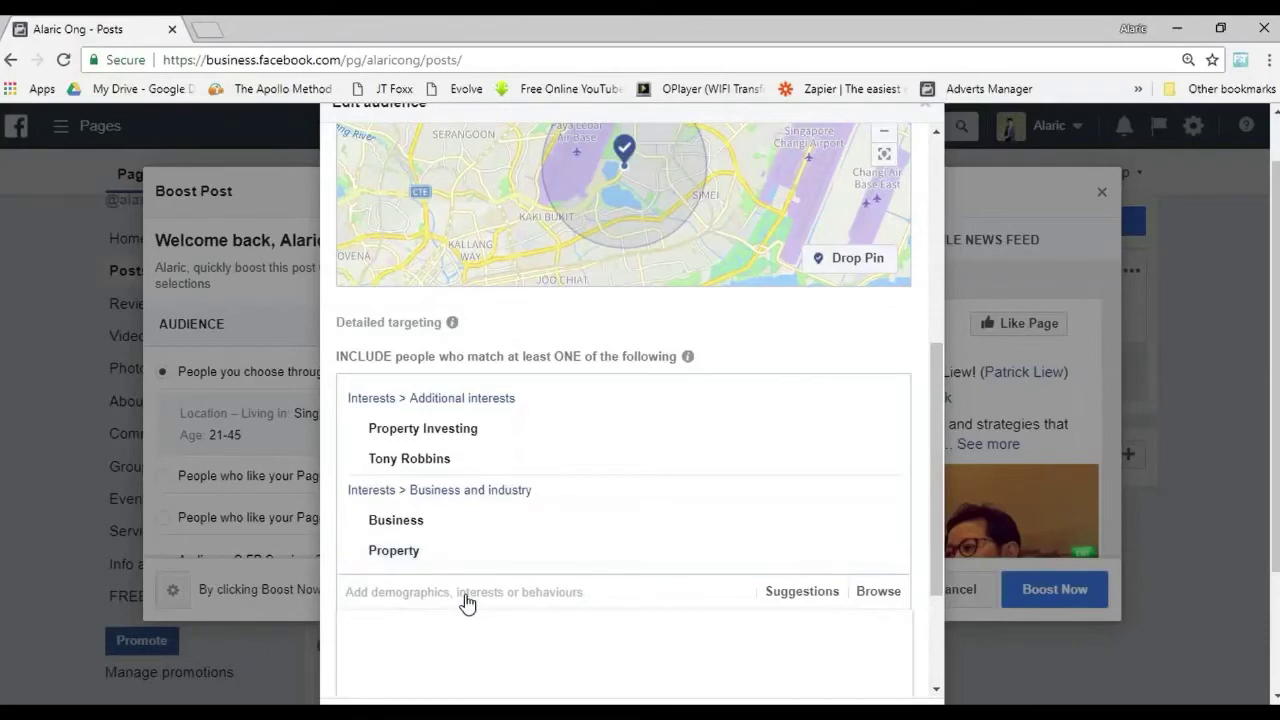
Add Insurance and Financial plan as further interests in the detailed targeting
text(insurance)
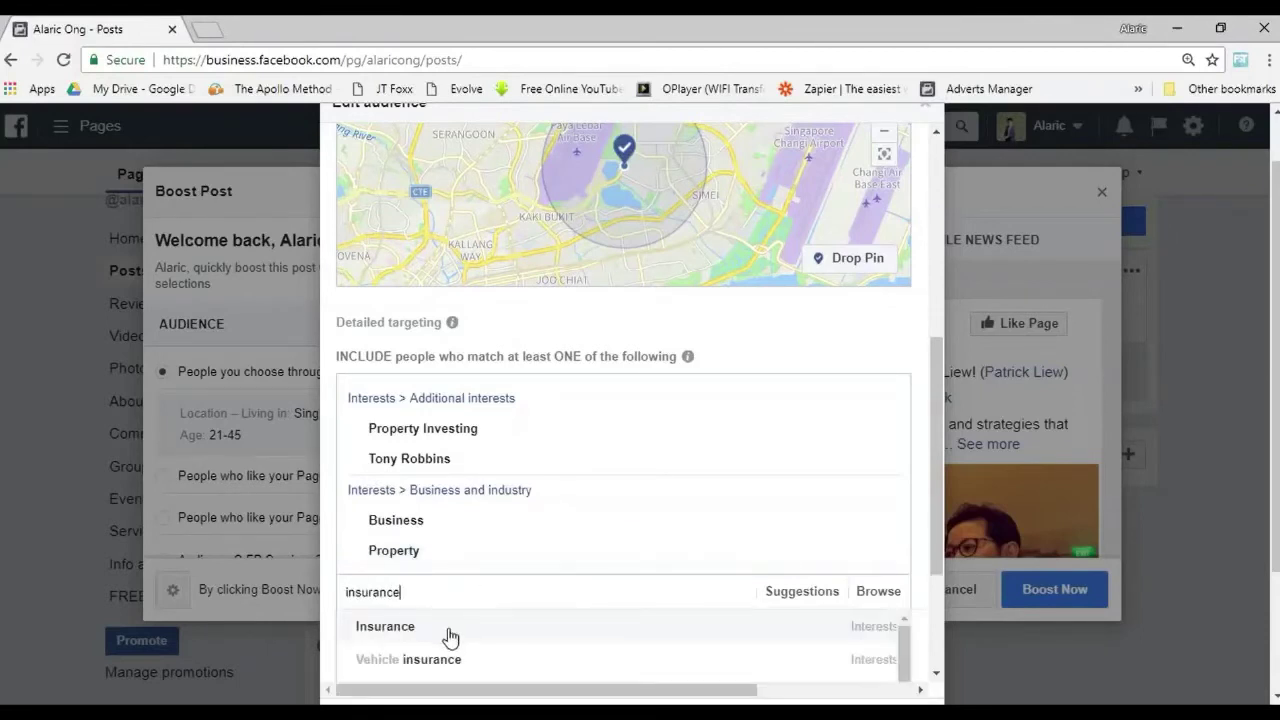
click(447, 630)
text(fian)
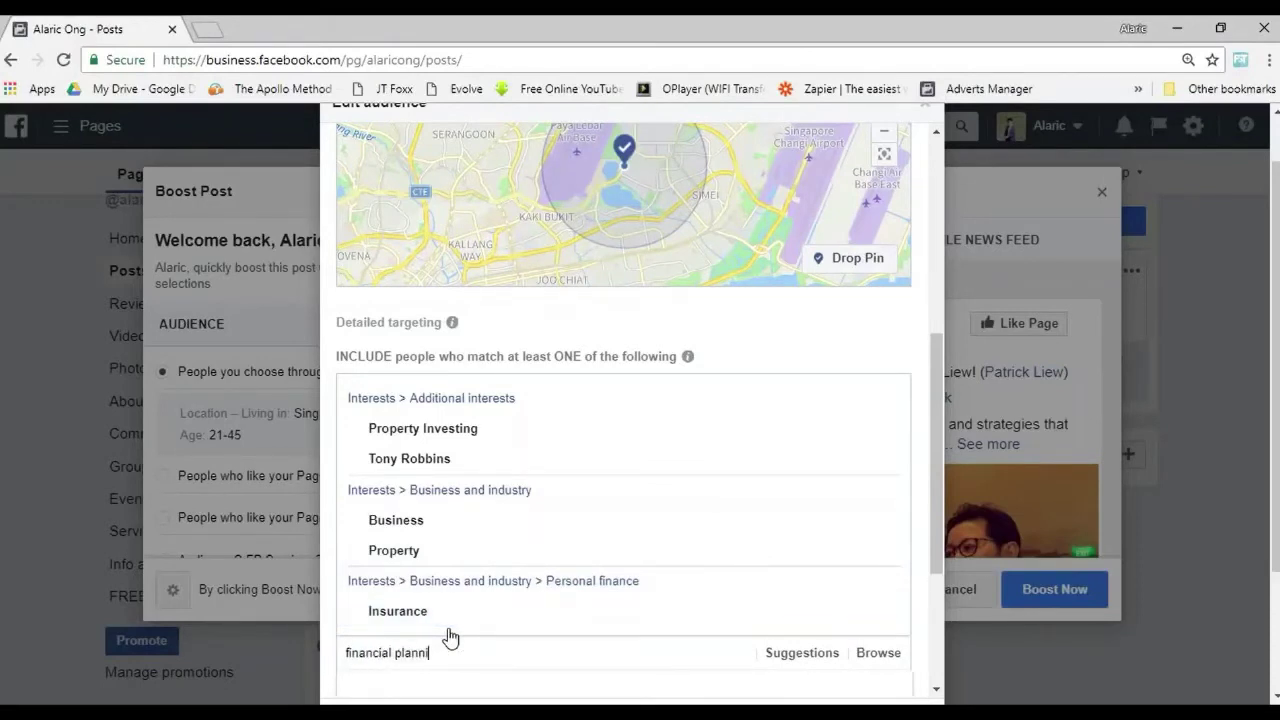
click(426, 654)
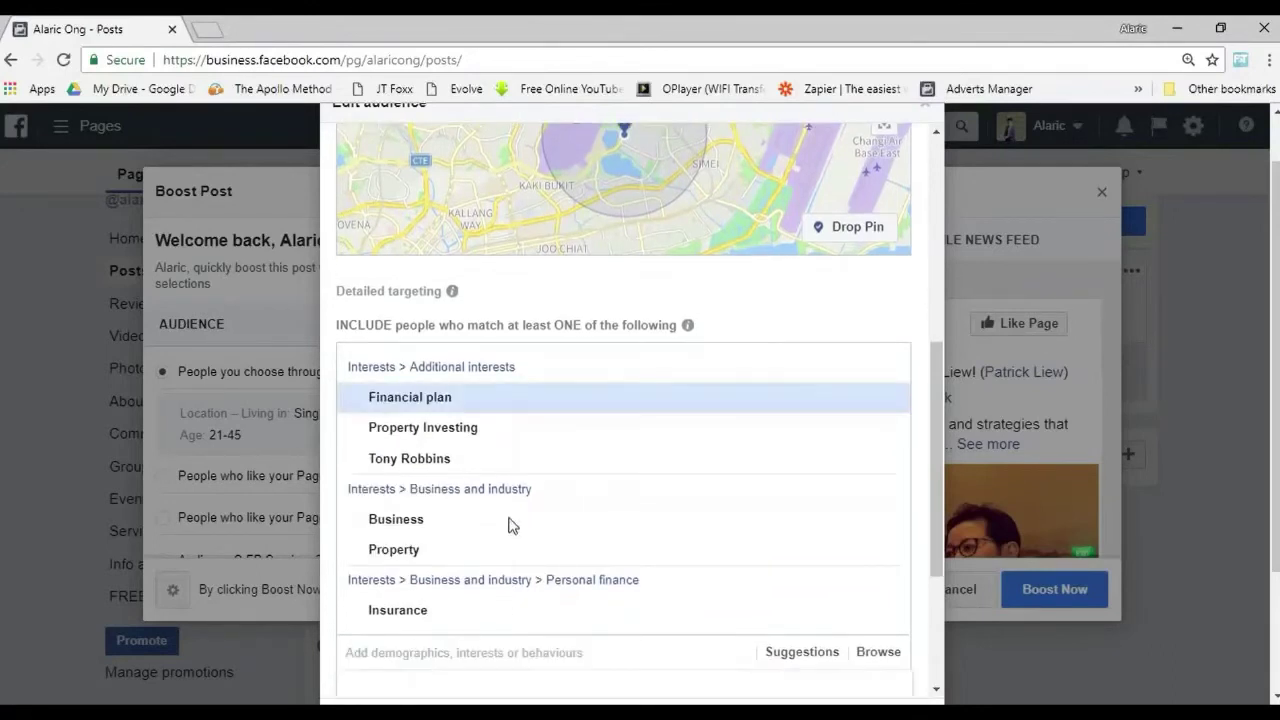
Add Network Marketing as an employer, plus the interests MLM and Multi-level marketing, to the detailed targeting
scroll(429, 630, down, 3)
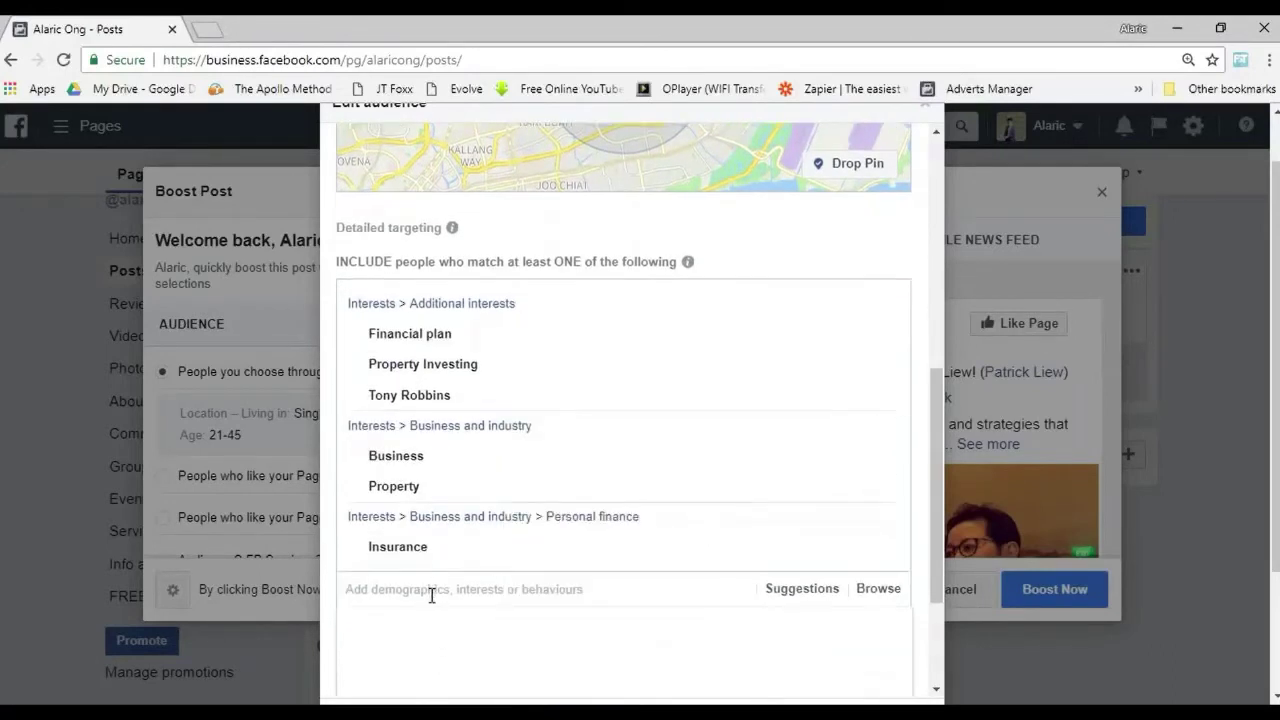
text(network m)
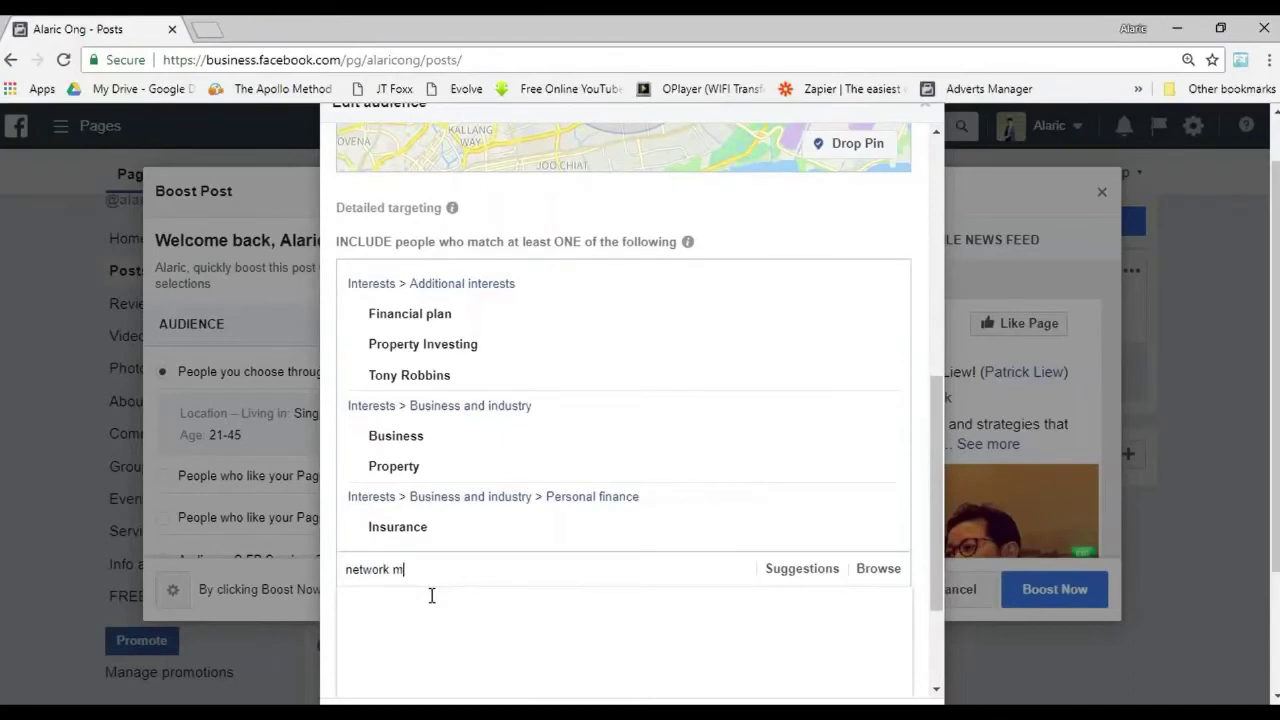
text(arketing)
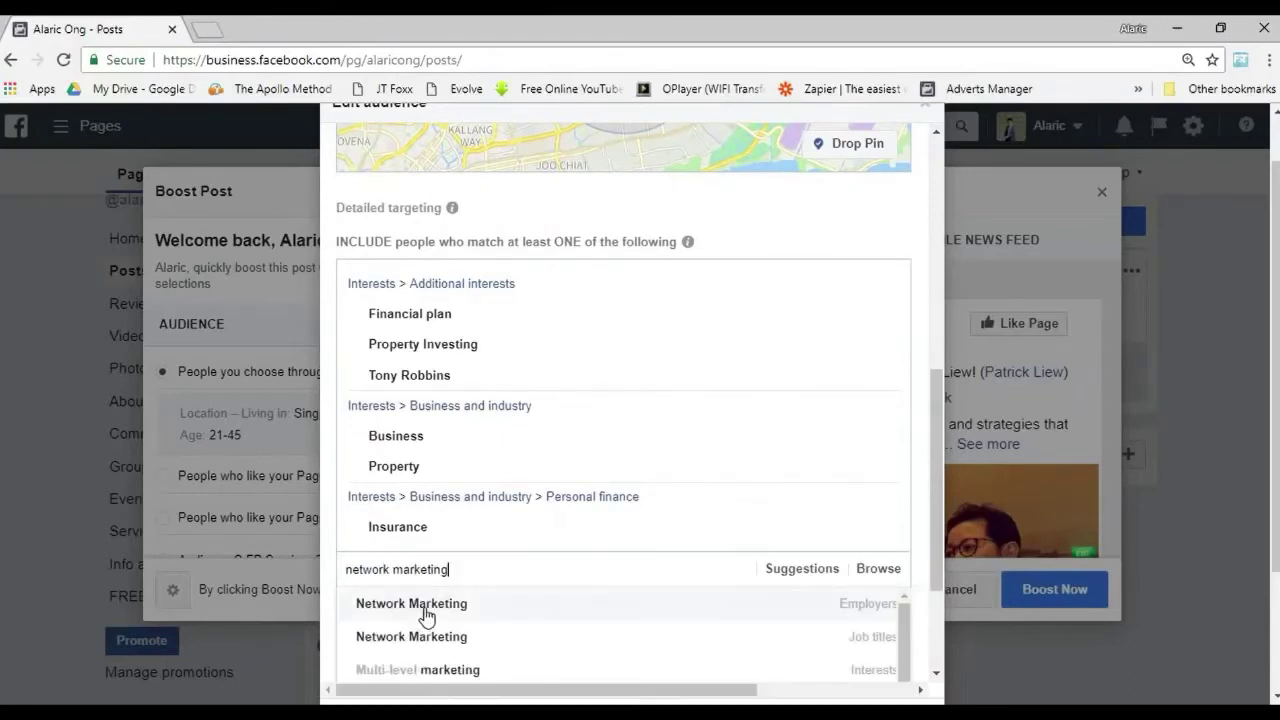
click(435, 608)
text(MLM)
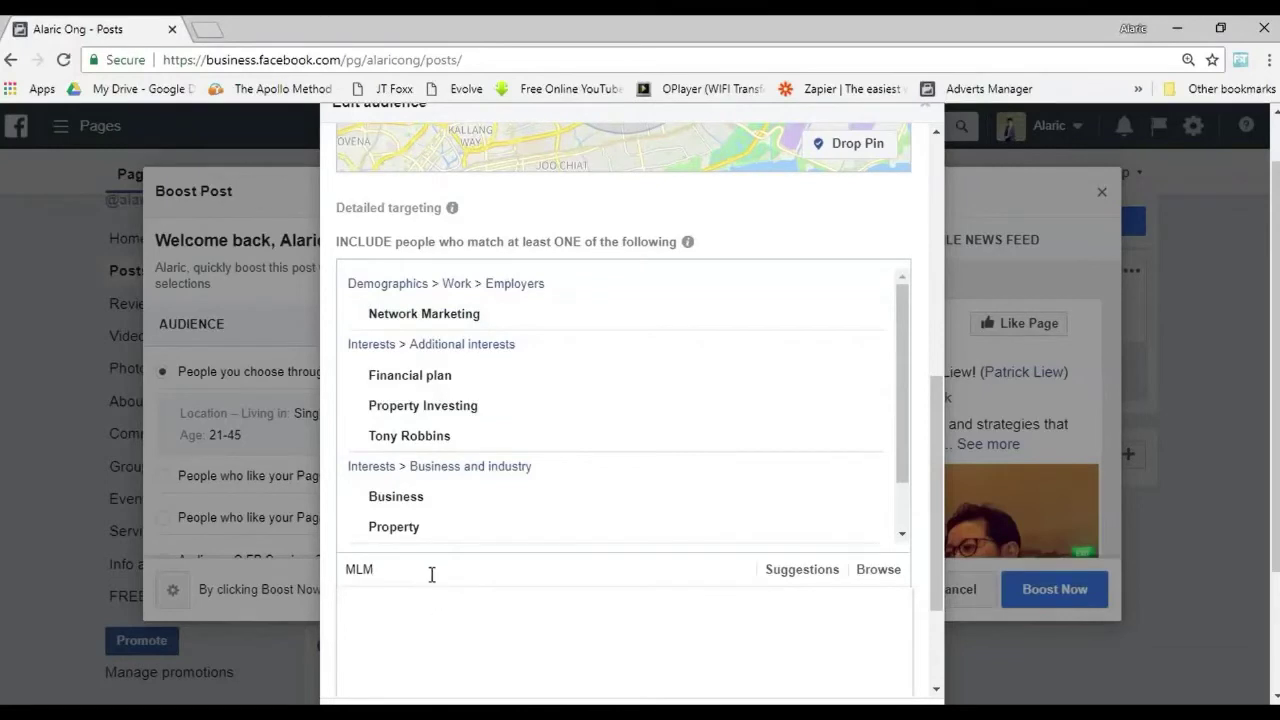
click(447, 598)
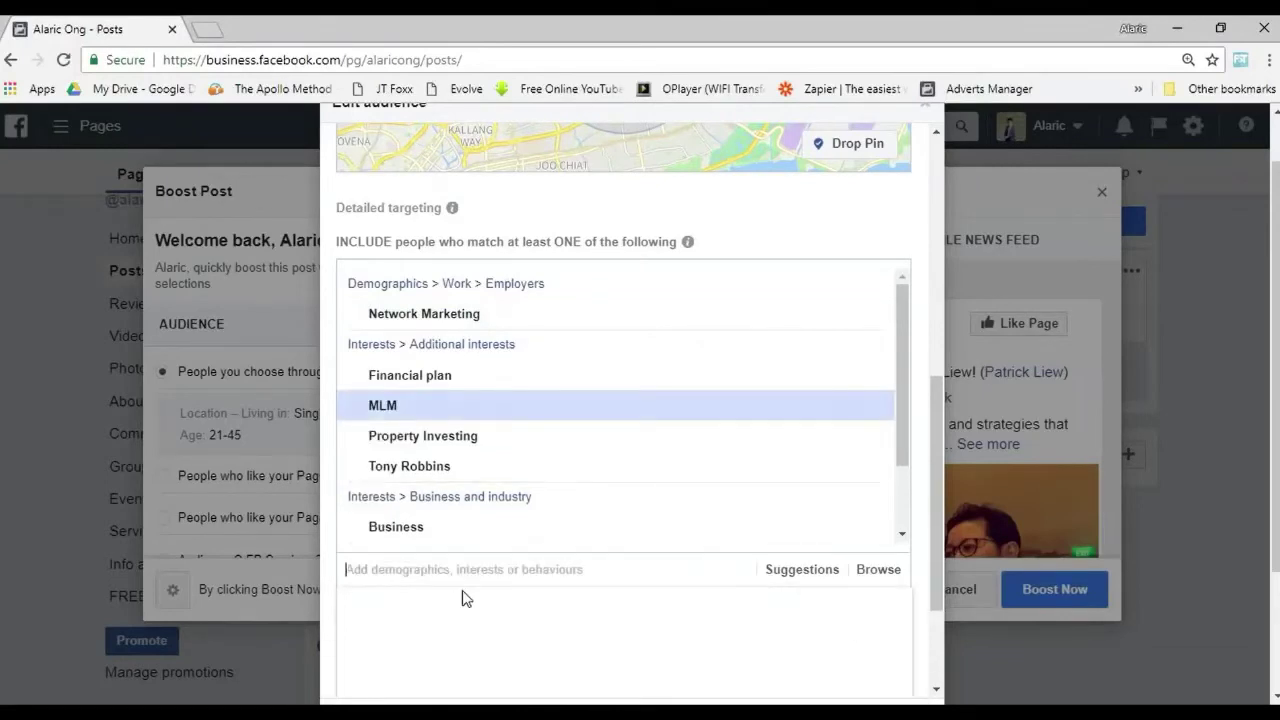
text(multi level marketing)
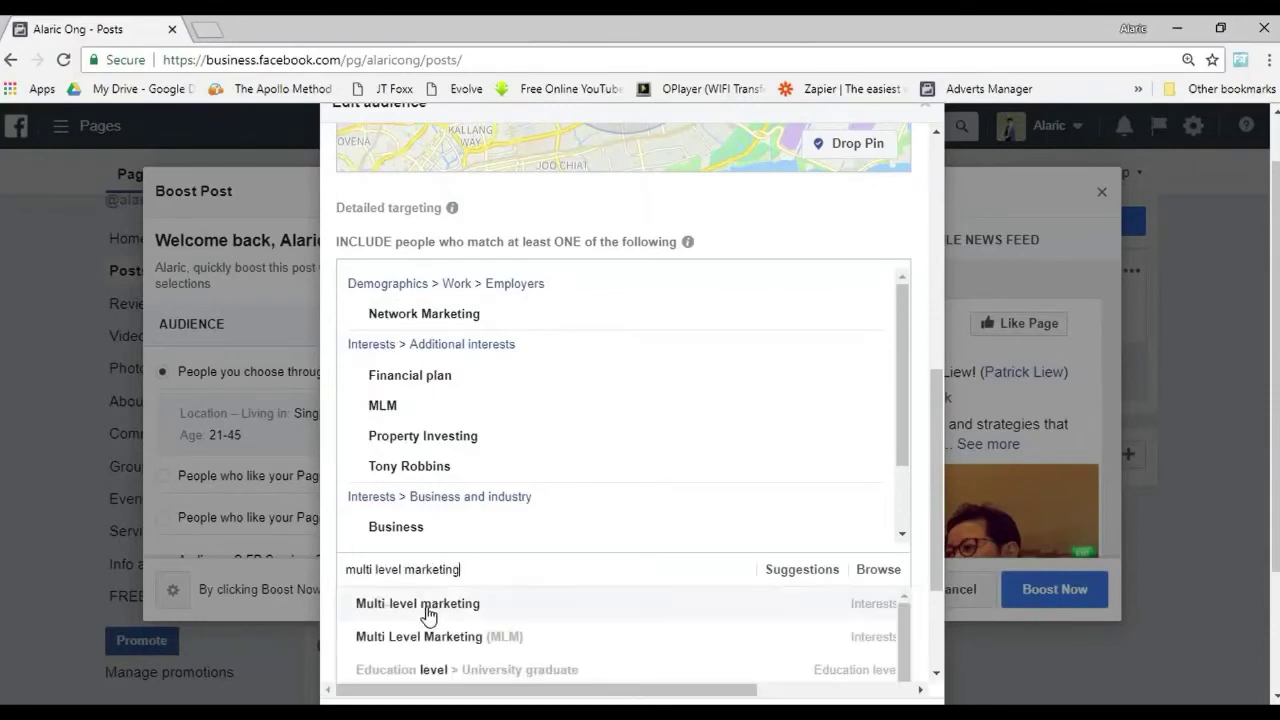
click(427, 606)
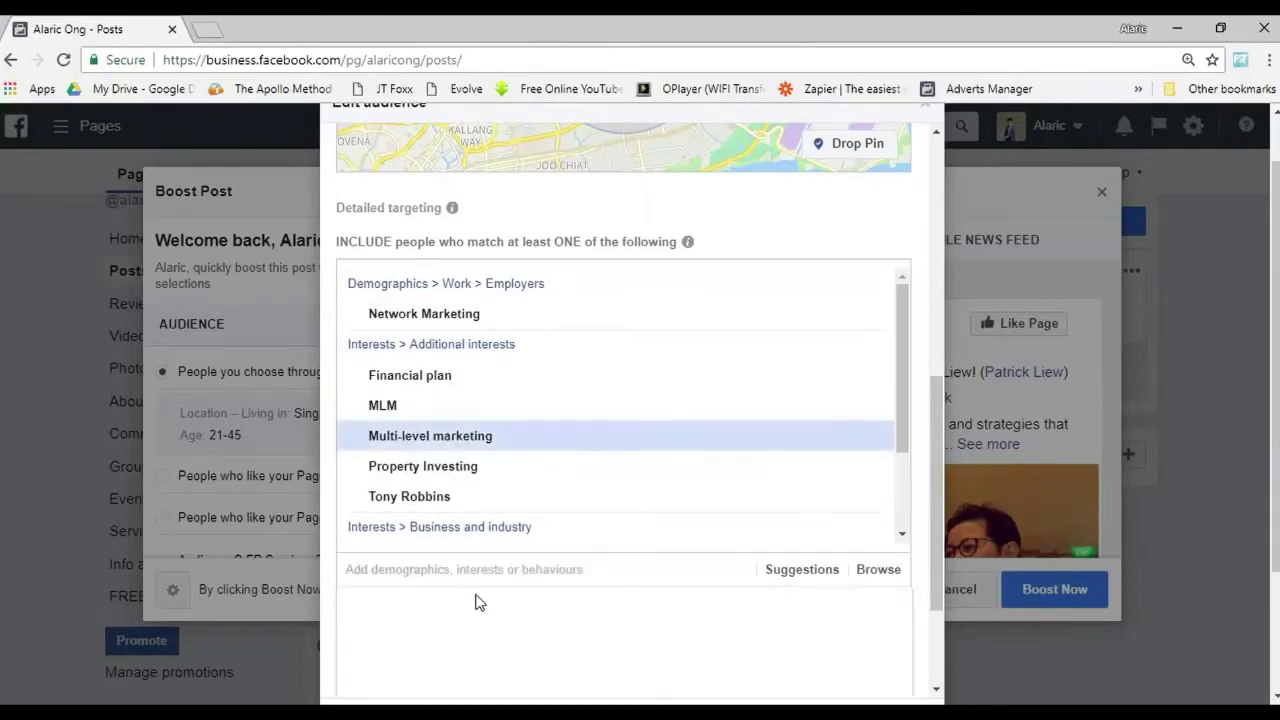
Search for health and wellness and add the interests Health and Wellness Center (Marshall University) and Fitness and wellness
text(health and wellness)
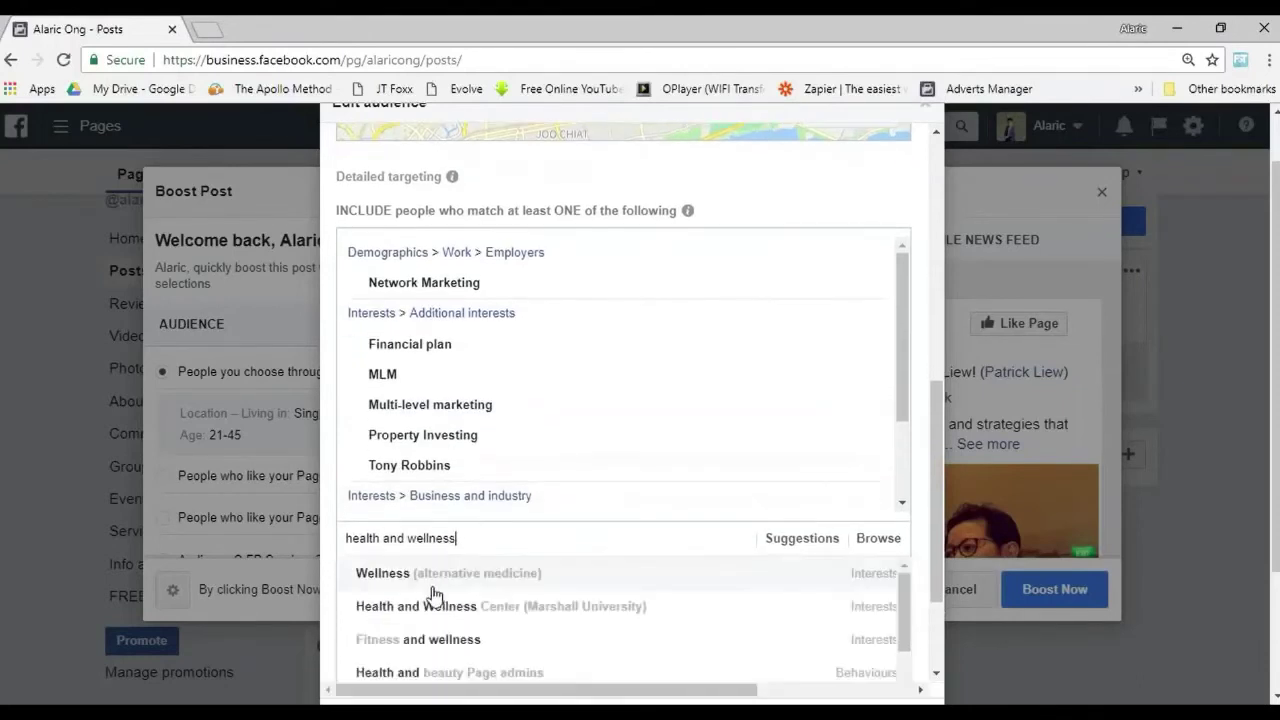
click(445, 608)
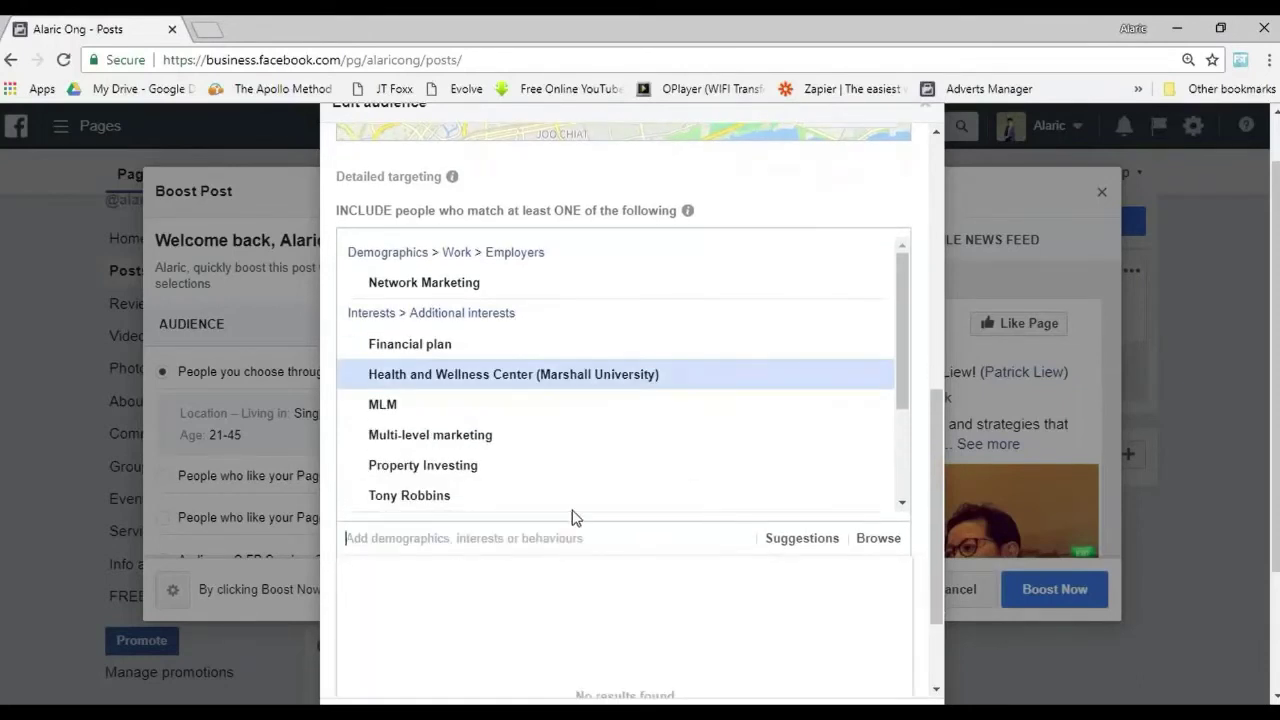
text(healt)
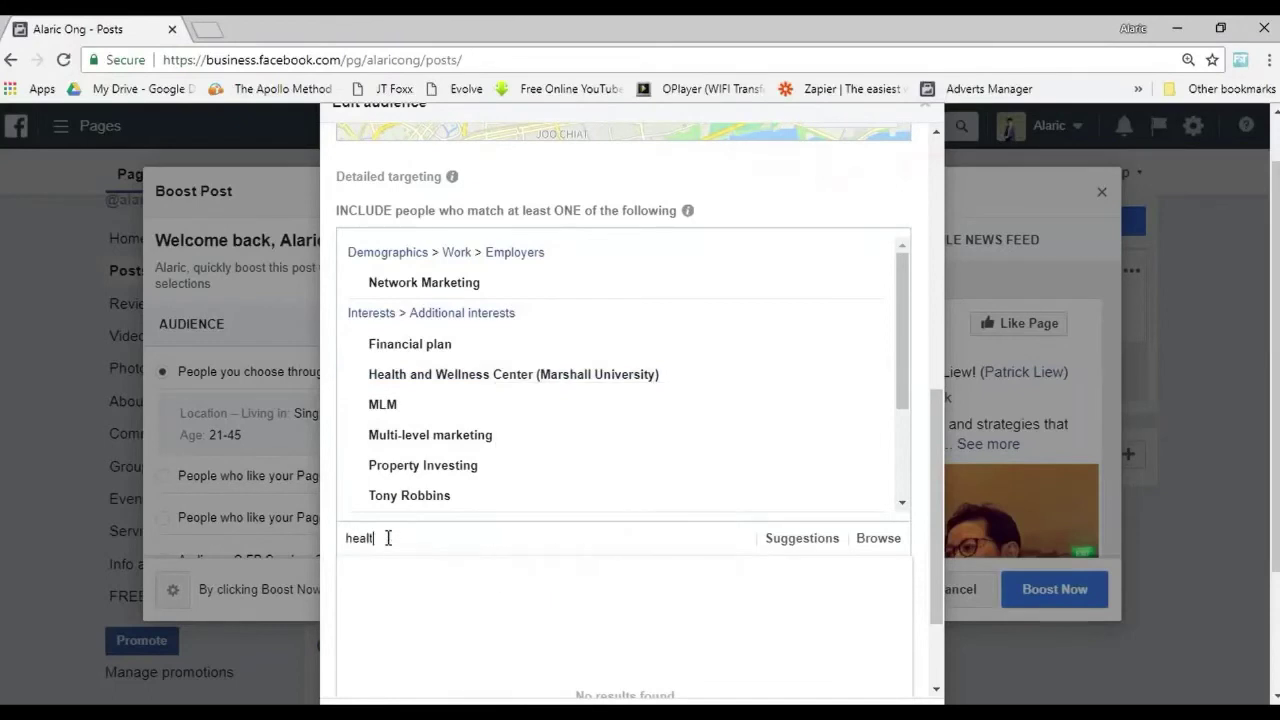
text(h and wellness)
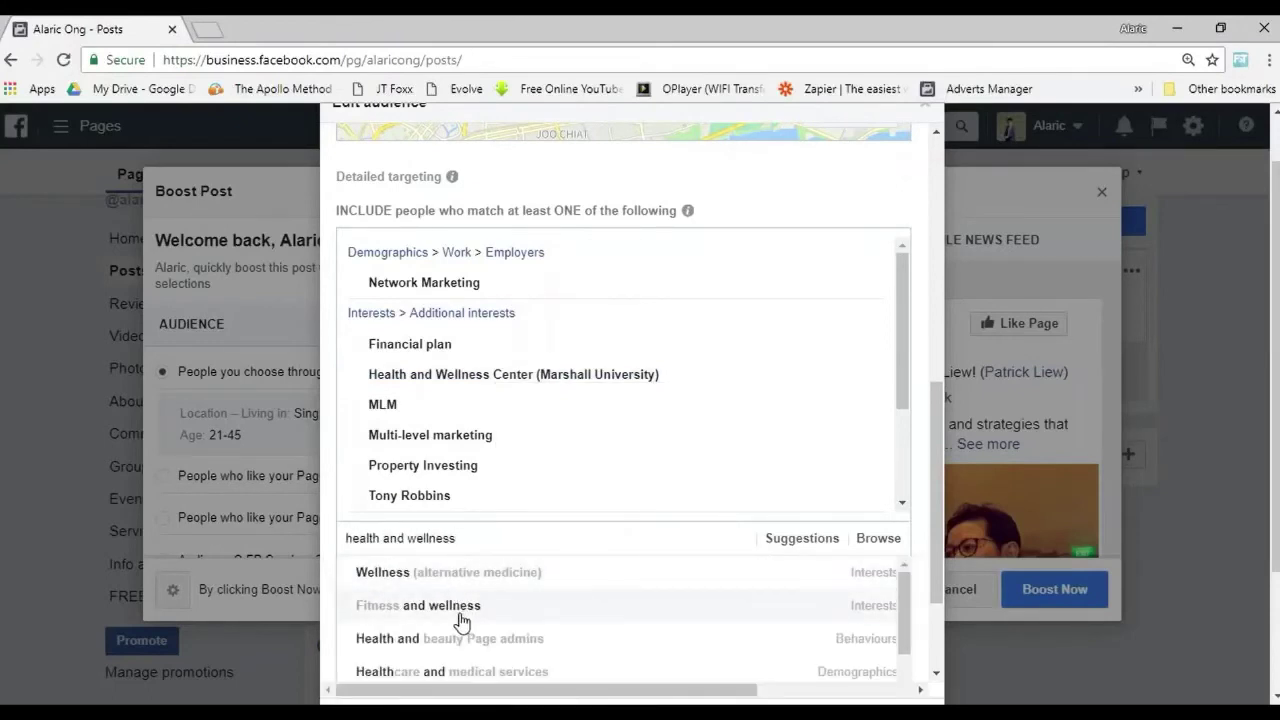
click(481, 607)
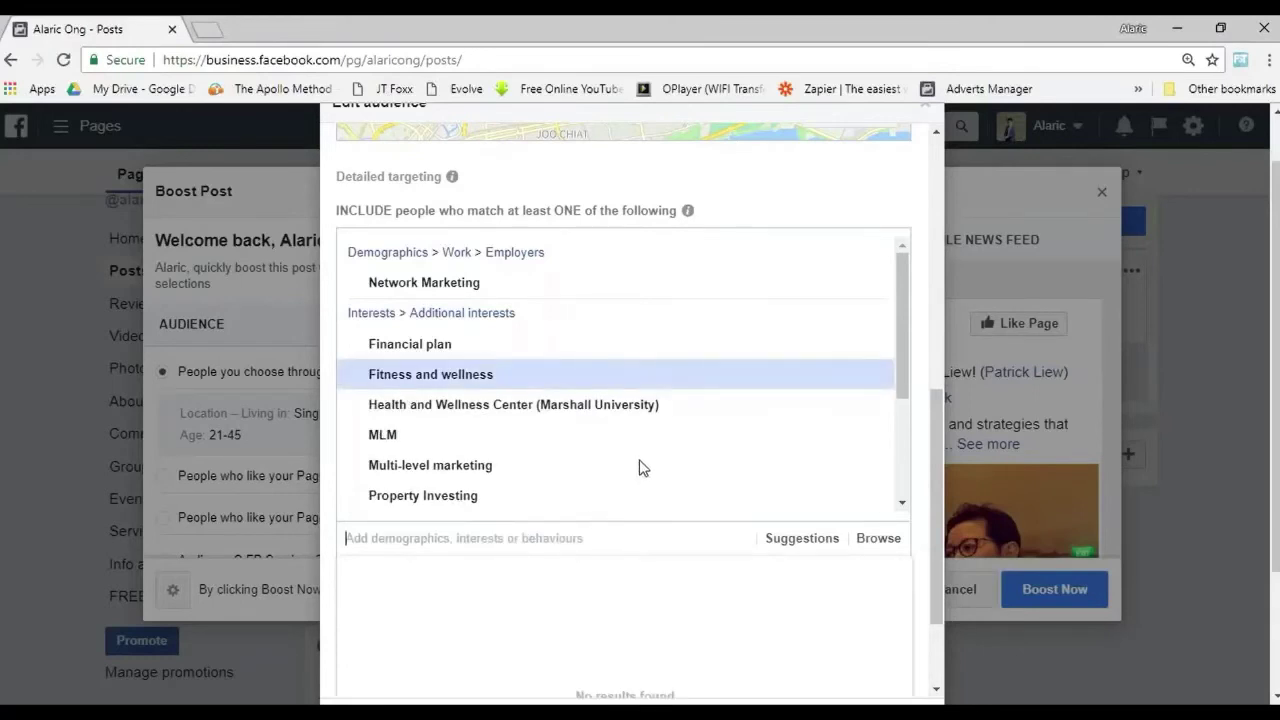
Save the edited audience and review its targeting summary in the Boost Post settings
scroll(836, 498, down, 5)
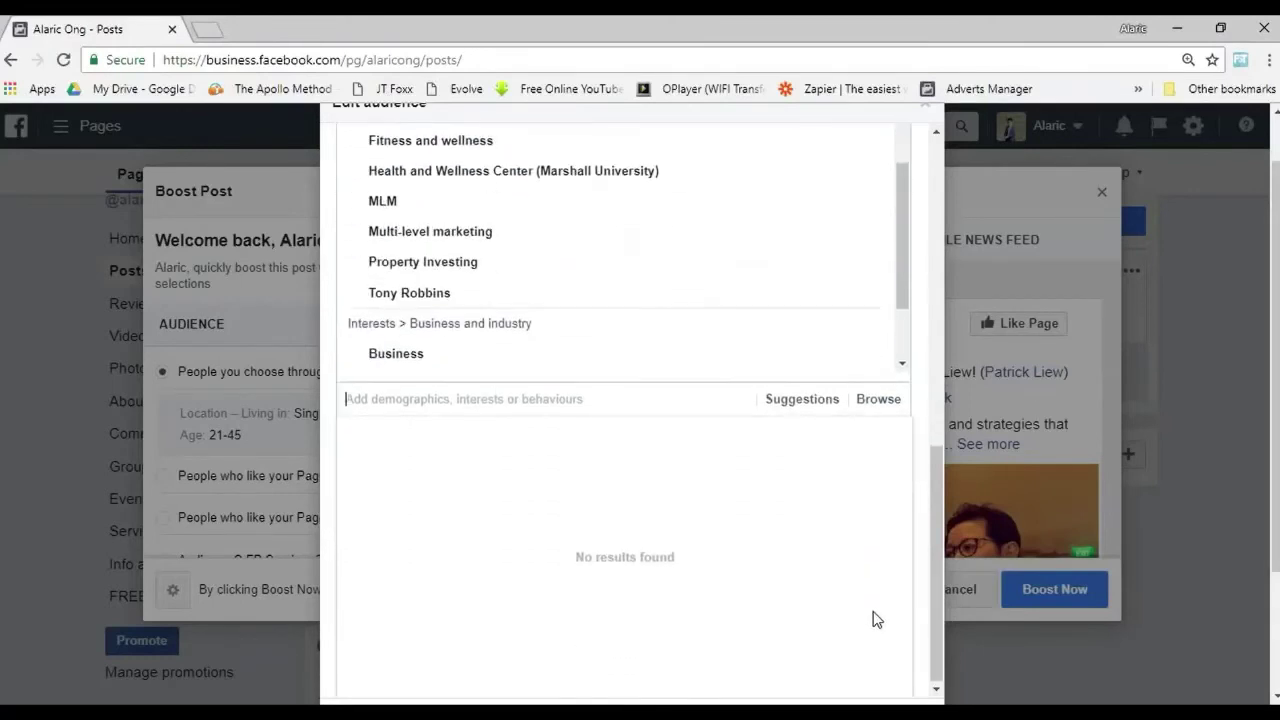
click(889, 335)
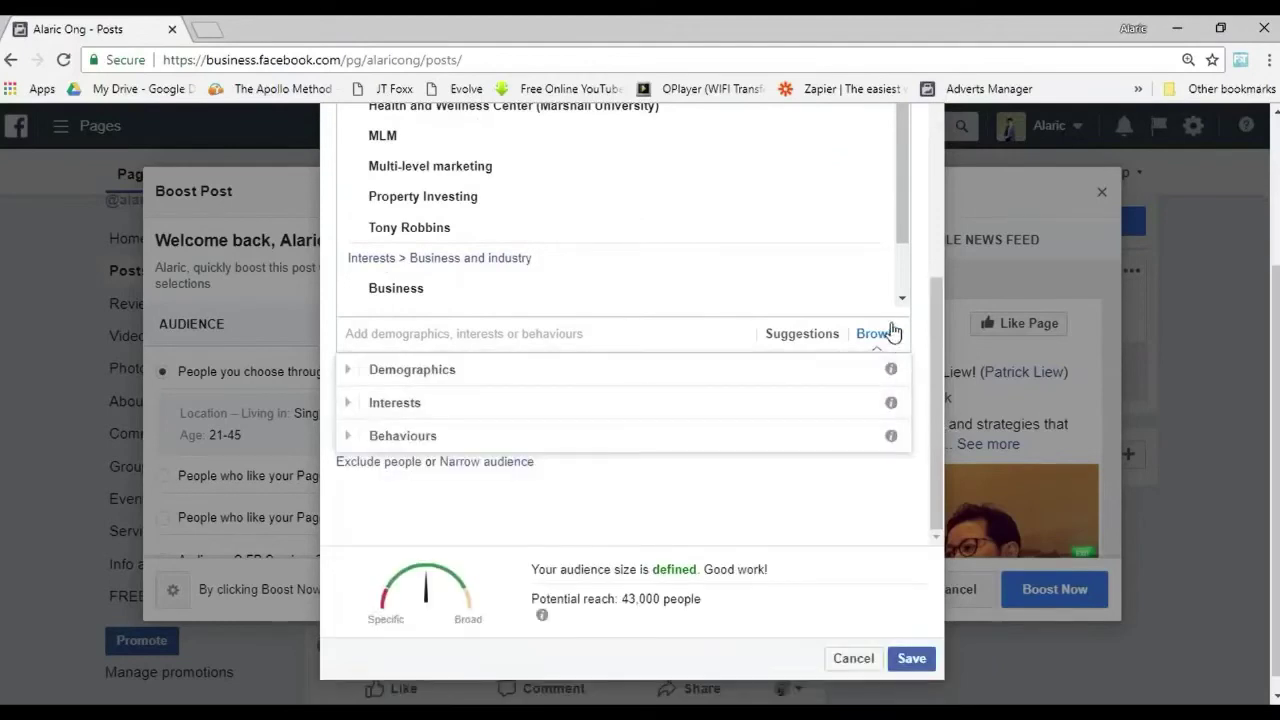
click(899, 643)
scroll(394, 395, down, 2)
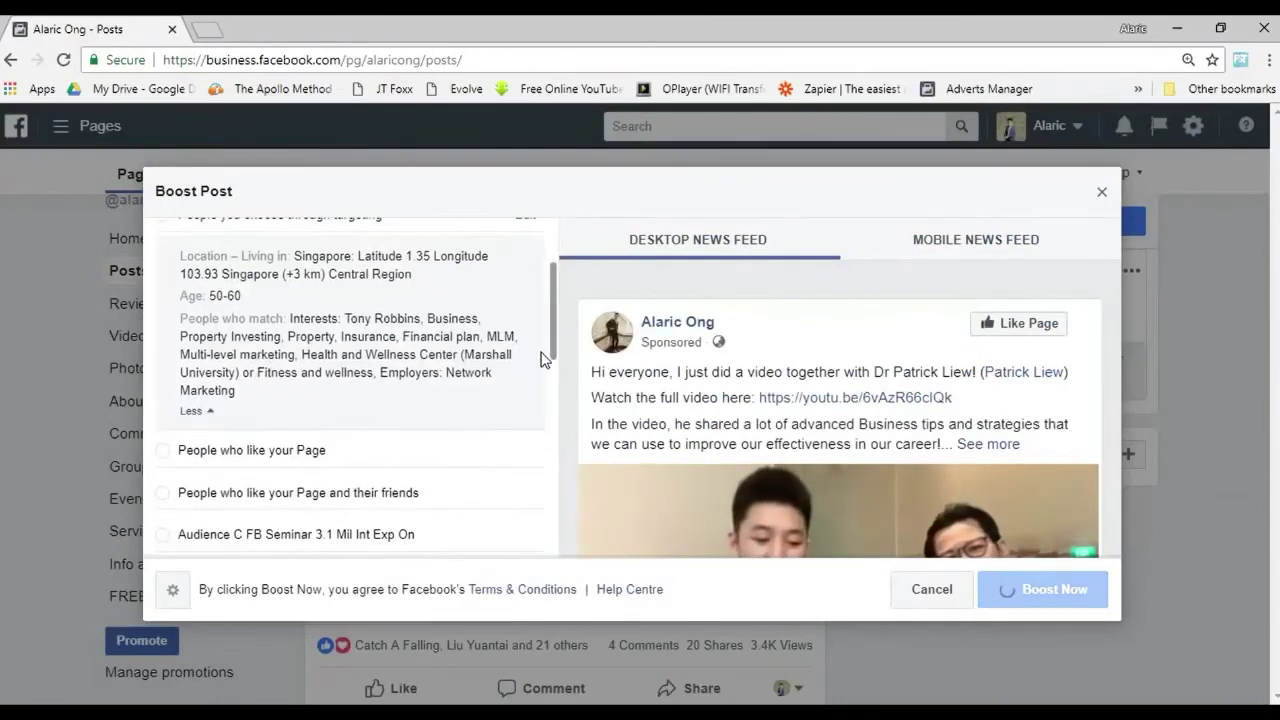
Set the boost's total budget to 7.00 SGD and its duration to 7 days
drag(552, 343, 548, 469)
click(176, 245)
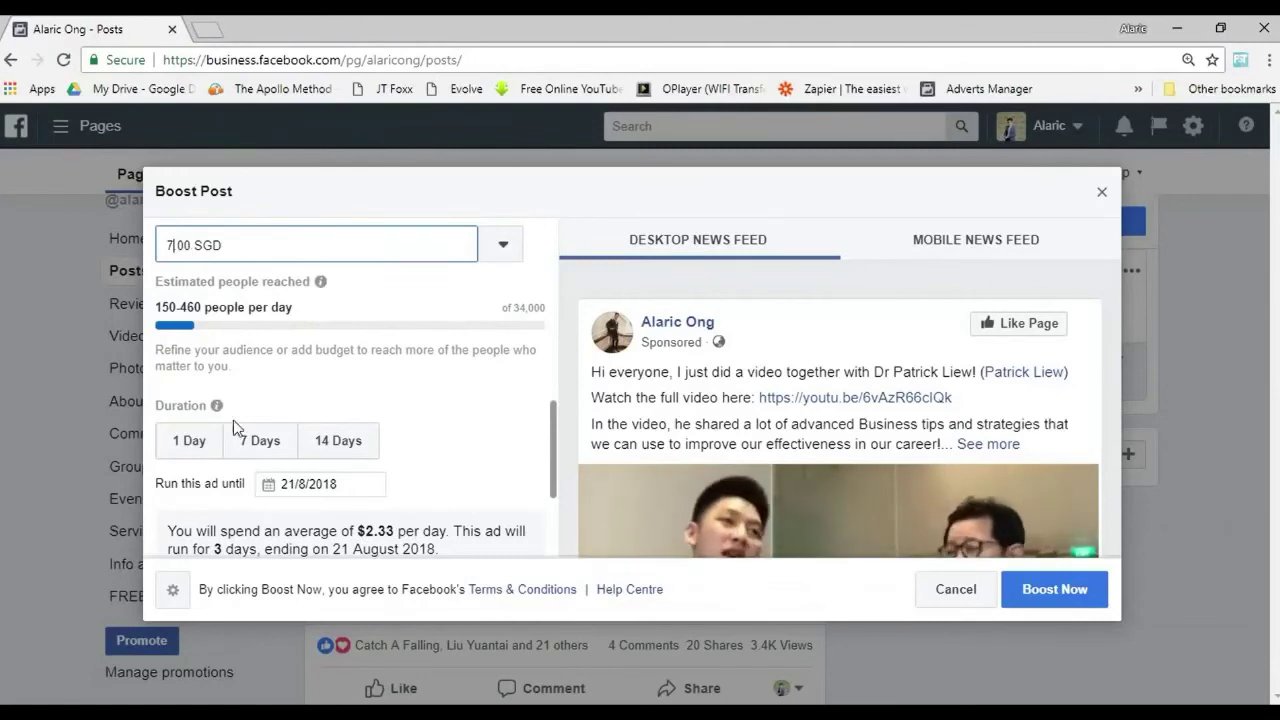
click(259, 440)
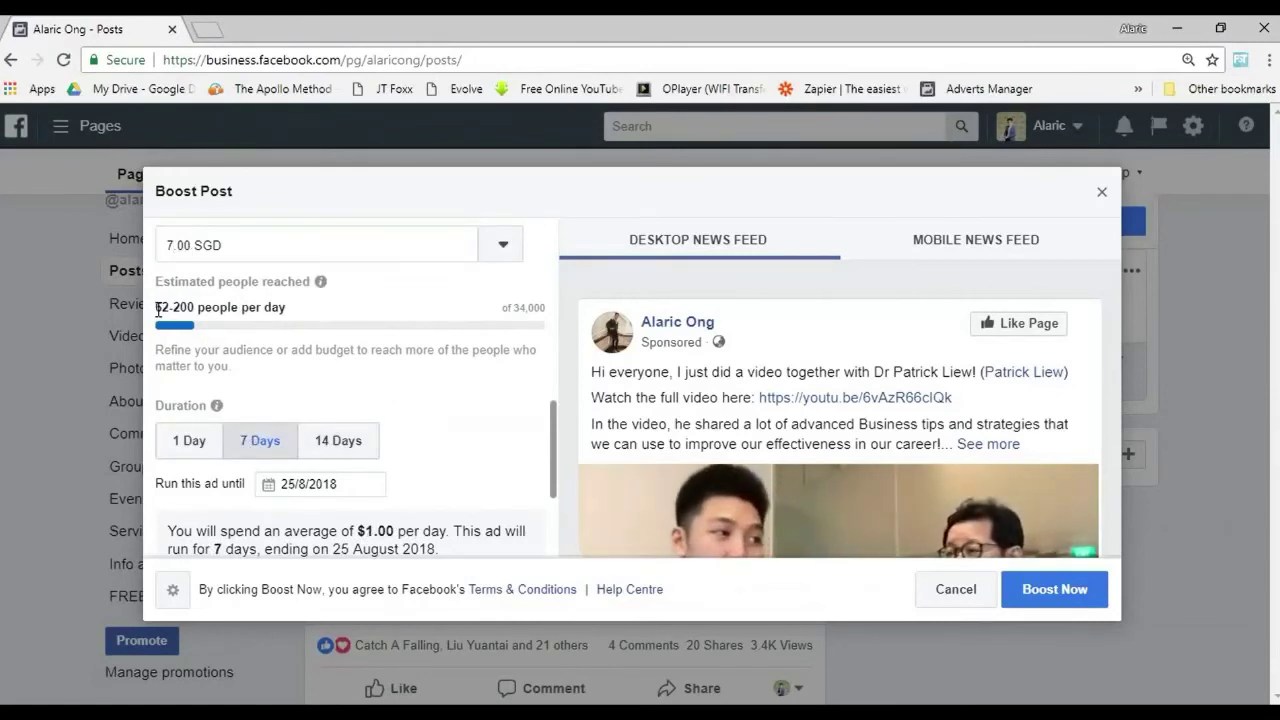
Examine the estimated people reached per day and the average daily spend for the 7-day boost
click(203, 310)
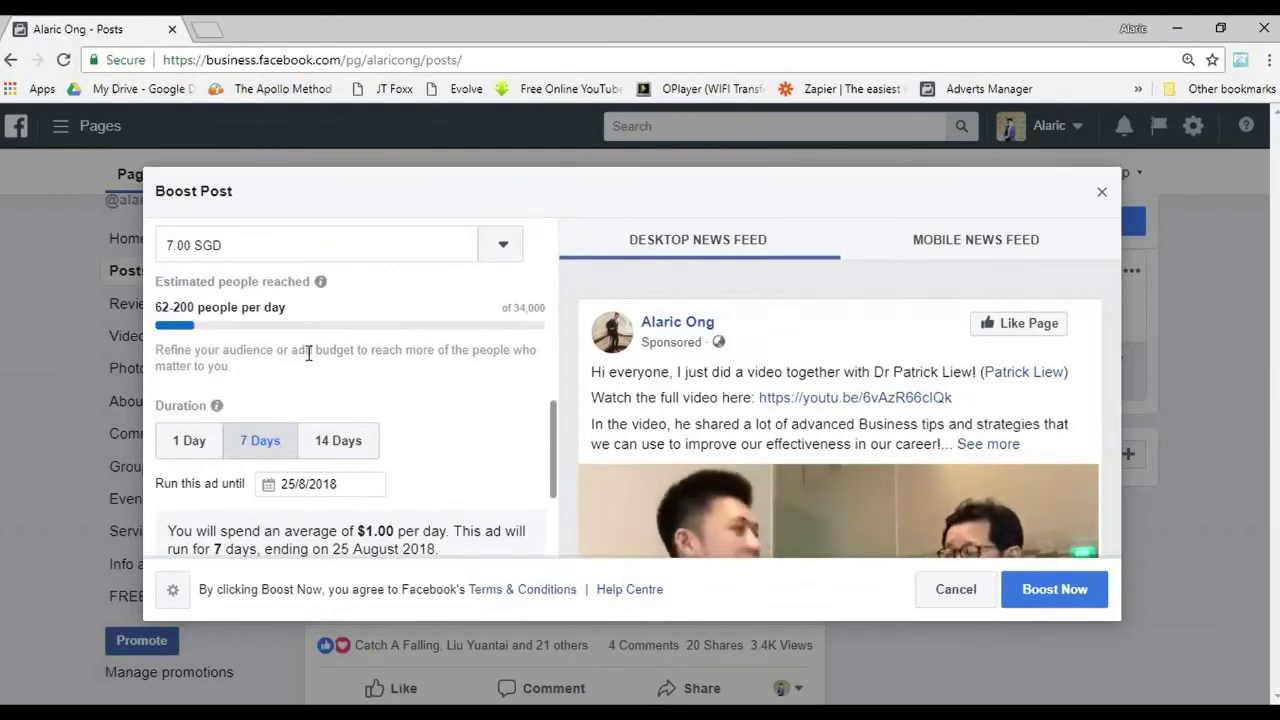
scroll(309, 352, down, 1)
click(432, 467)
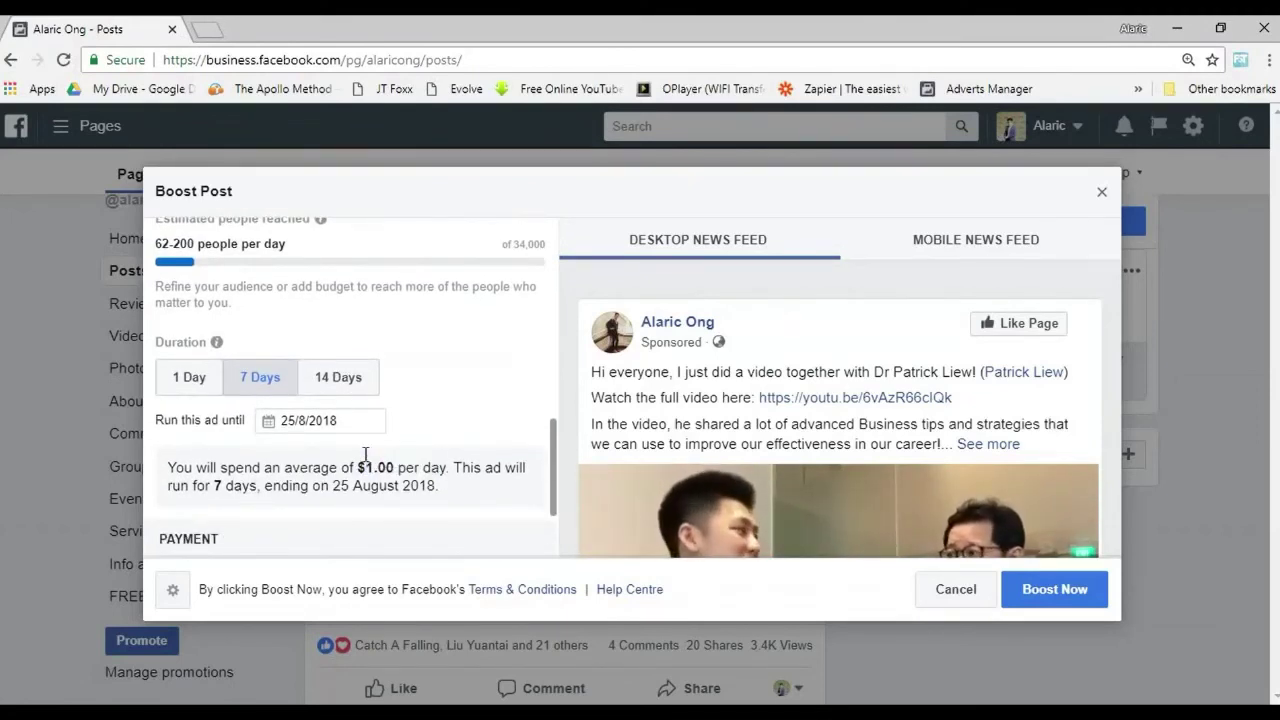
scroll(300, 420, up, 1)
drag(162, 307, 192, 305)
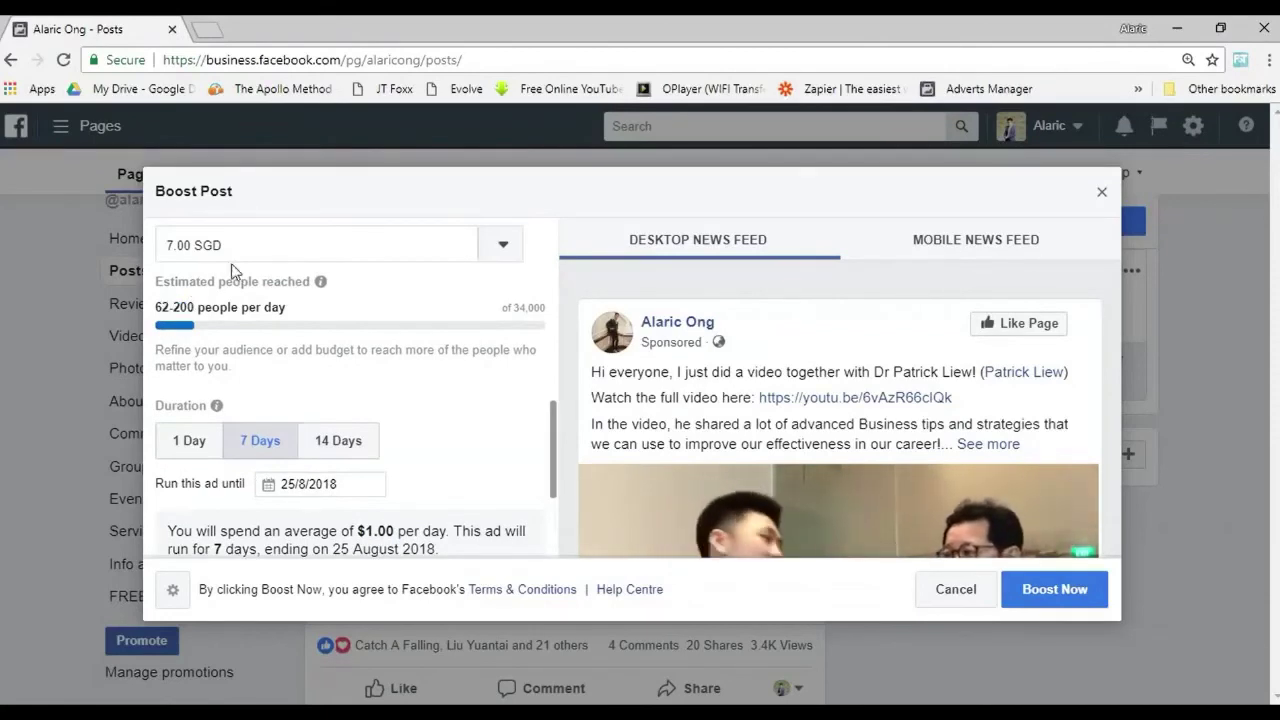
scroll(317, 452, down, 1)
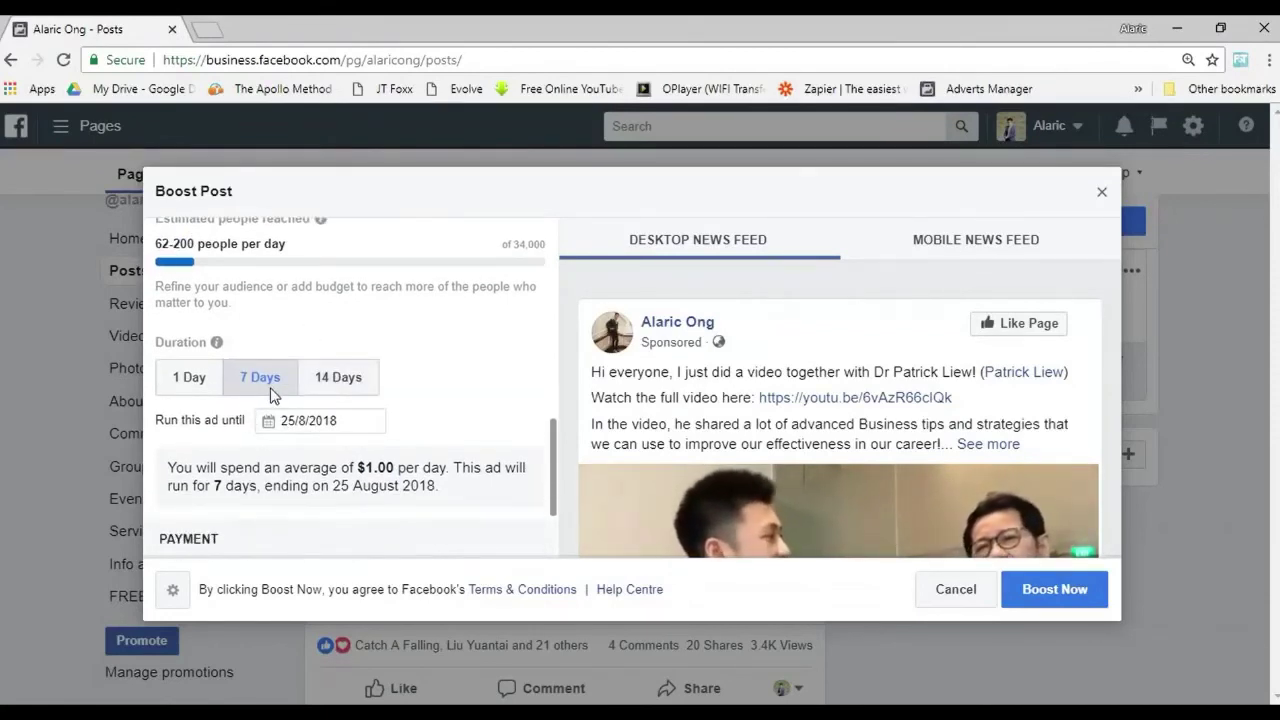
Change the boost duration to 1 day and review the estimated daily reach and payment settings
scroll(400, 375, up, 2)
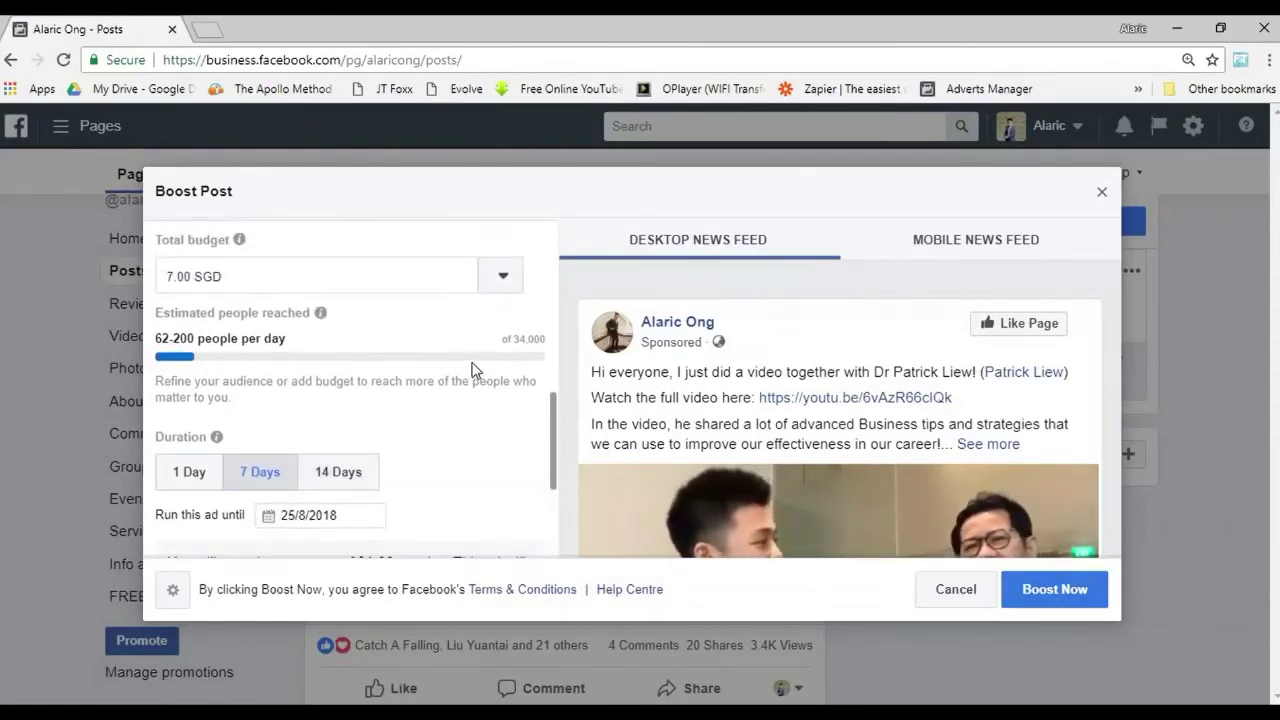
click(190, 474)
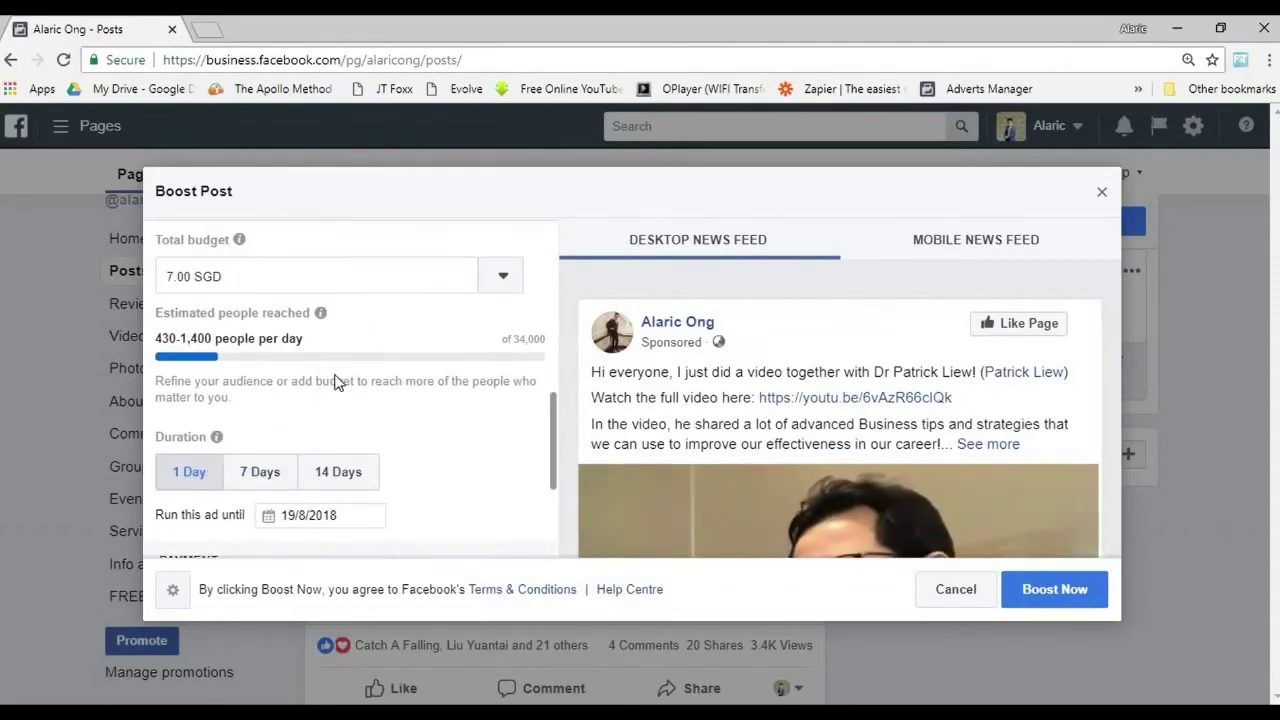
scroll(345, 400, down, 1)
scroll(378, 432, down, 3)
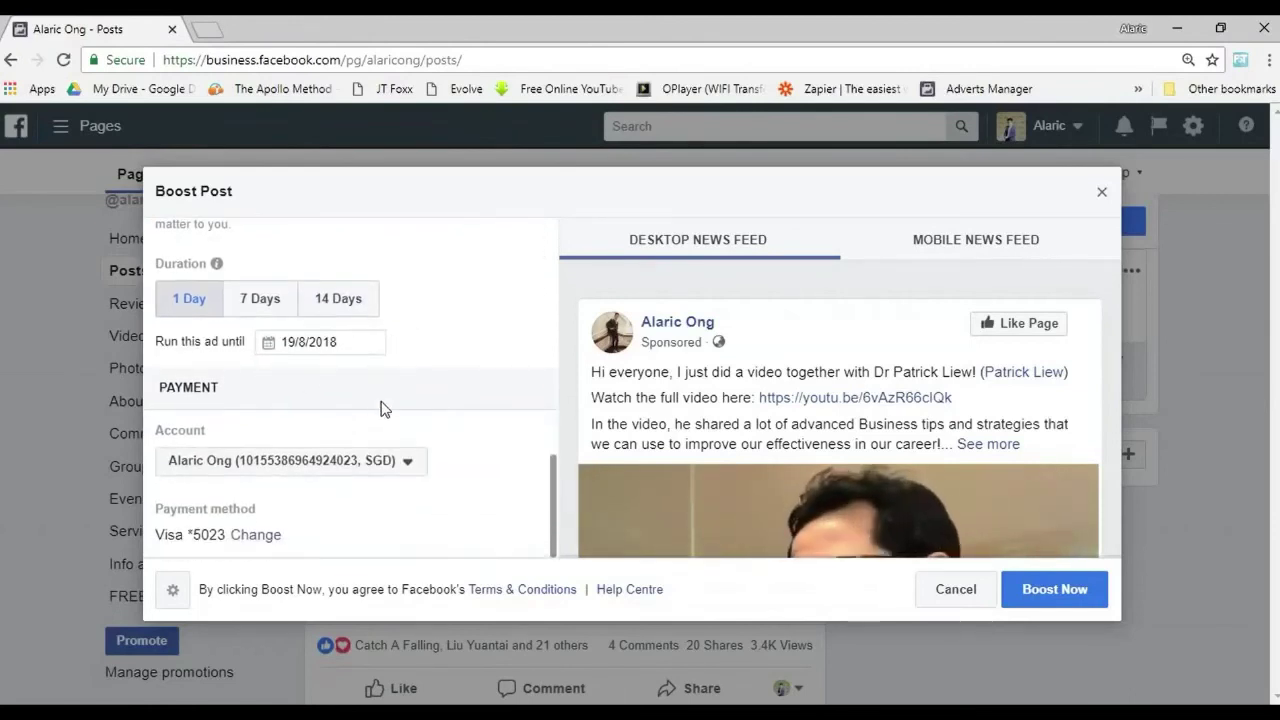
scroll(329, 385, up, 3)
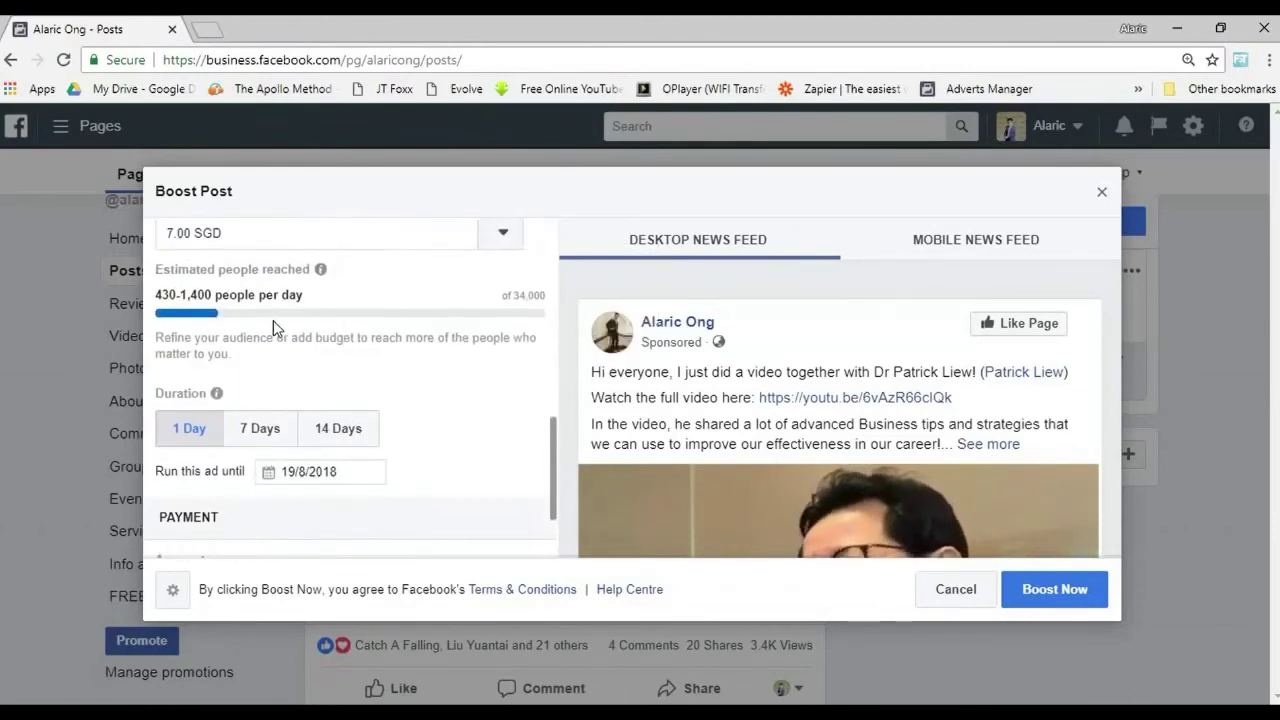
scroll(273, 320, up, 1)
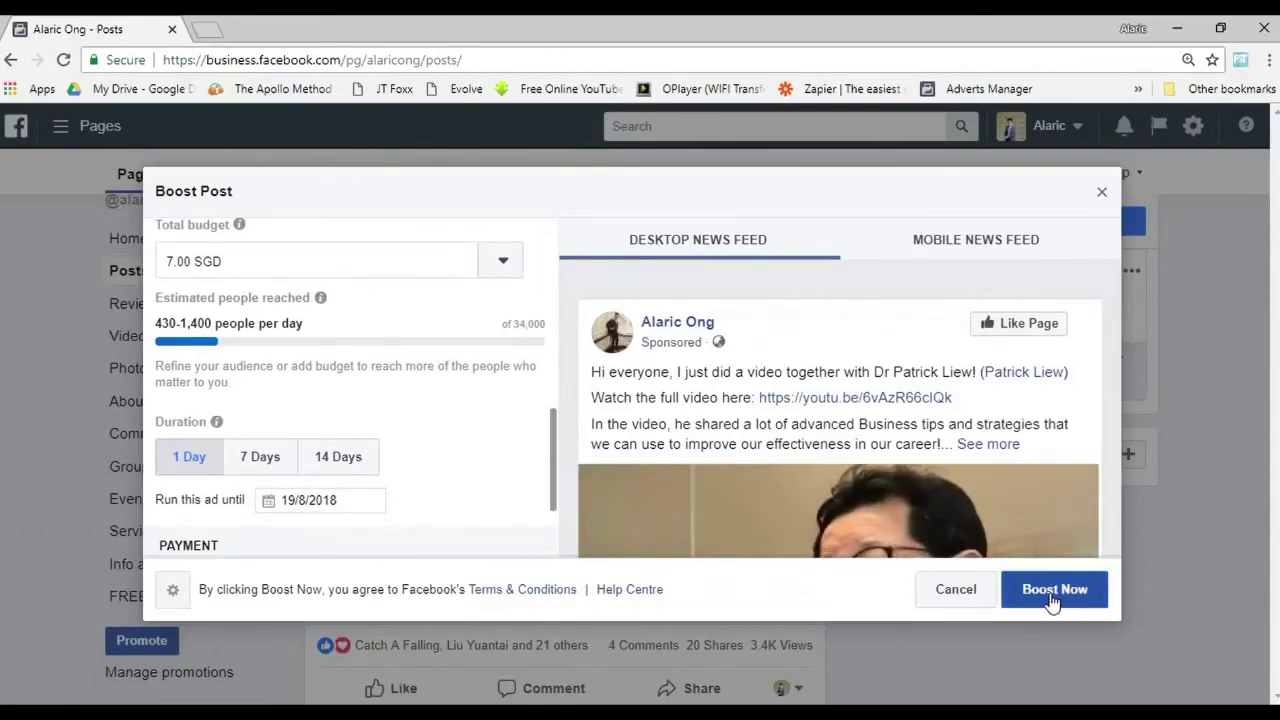